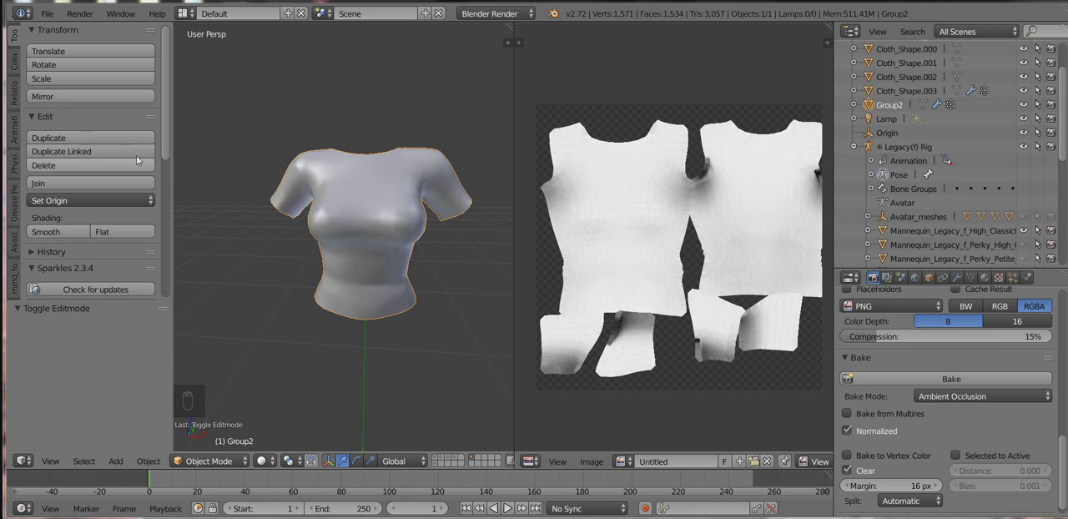
Step: Save the shirt's Blender file and switch to the Blender 2.79 window
{"action": "left_click", "coordinate": [47, 14]}
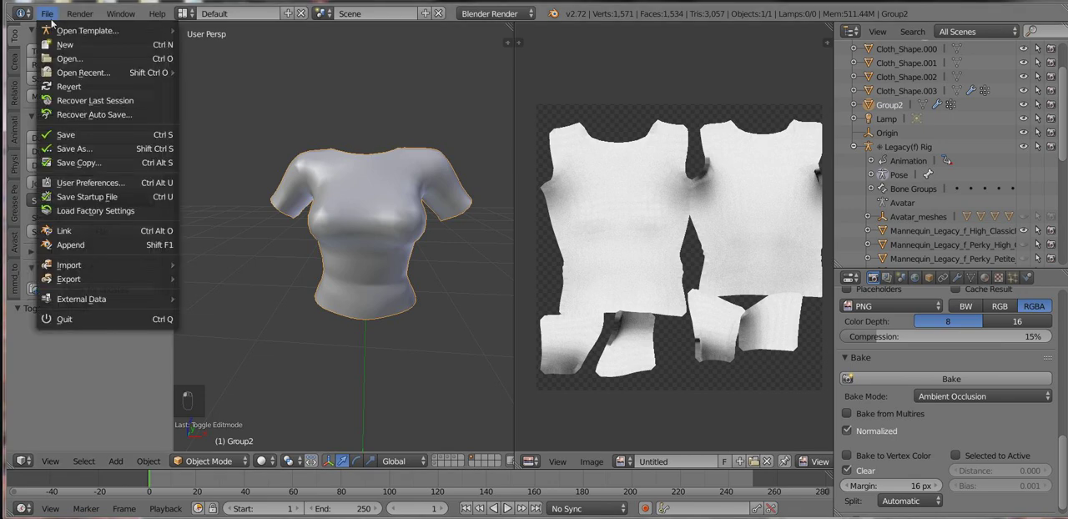
{"action": "left_click", "coordinate": [118, 133]}
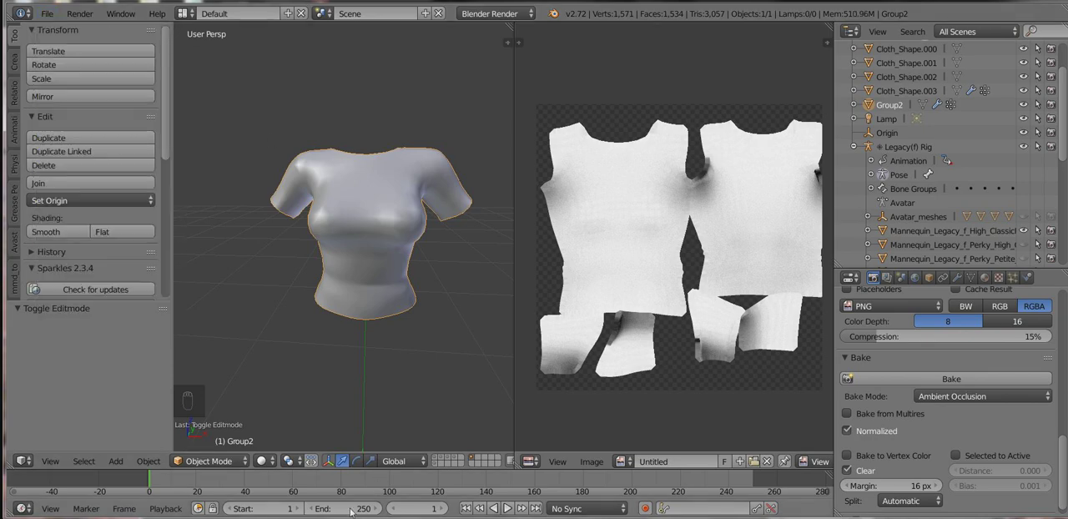
{"action": "left_click", "coordinate": [311, 518]}
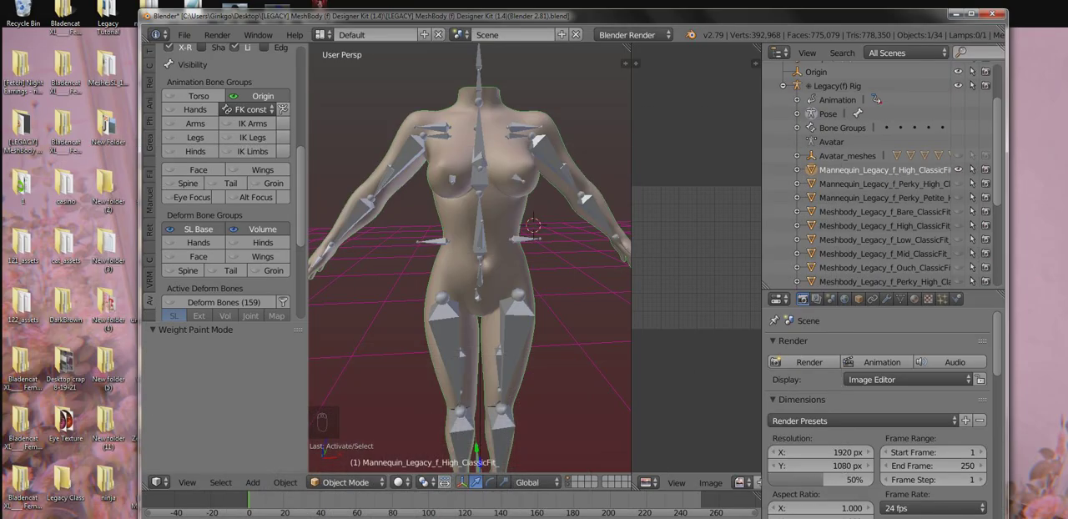
{"action": "right_click", "coordinate": [310, 518]}
{"action": "left_click", "coordinate": [321, 504]}
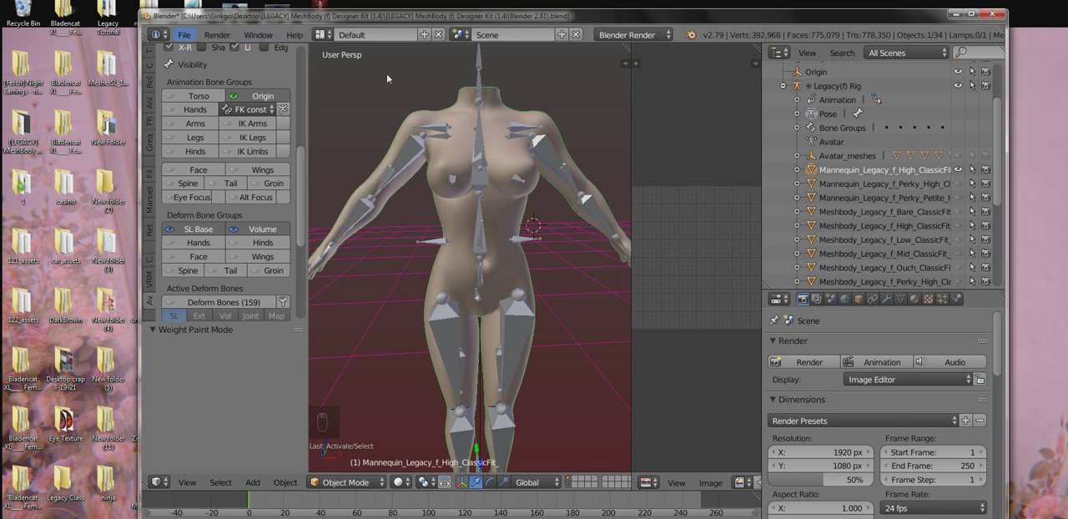
Step: Sort the files by modification time and open "[LEGACY] MeshBody (f) Designer Kit (1.4)(Blender 2.81).blend" in Blender 2.79
{"action": "left_click", "coordinate": [184, 36]}
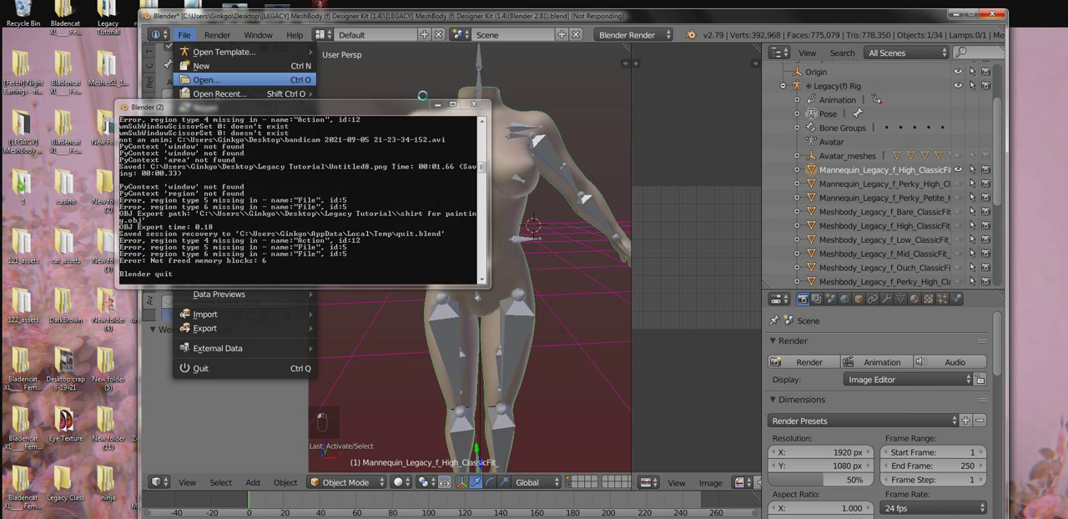
{"action": "left_click", "coordinate": [435, 105]}
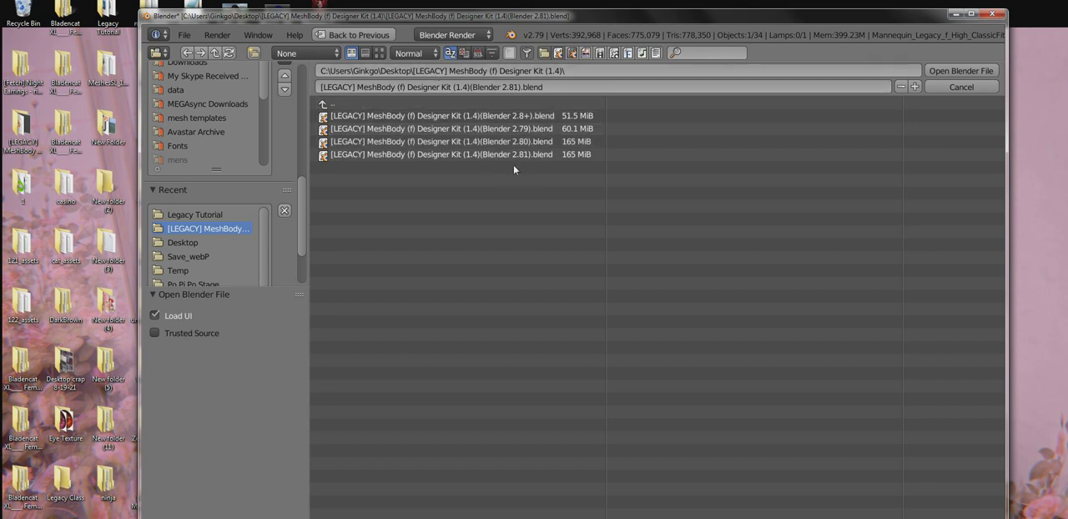
{"action": "left_click", "coordinate": [478, 54]}
{"action": "left_click", "coordinate": [540, 116]}
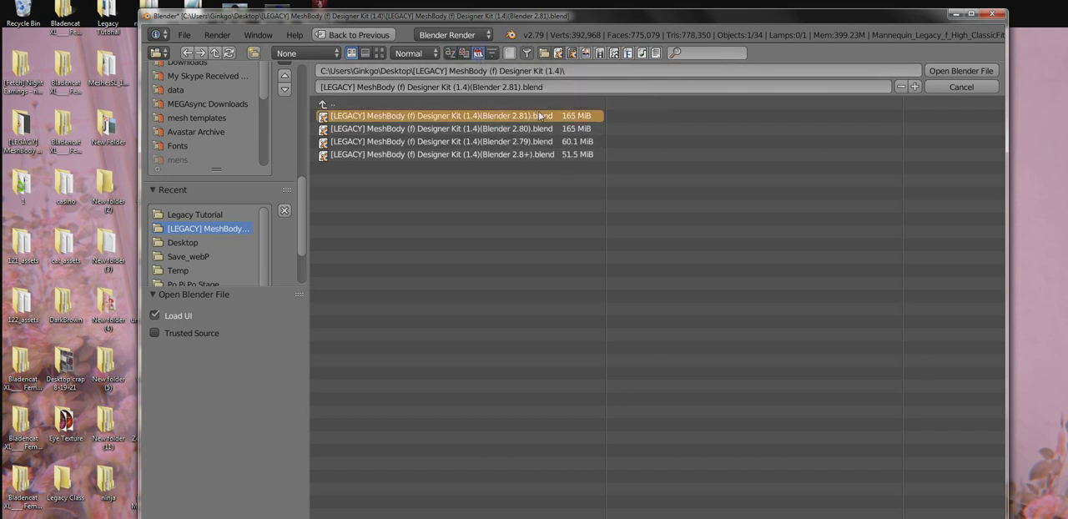
{"action": "double_click", "coordinate": [541, 117]}
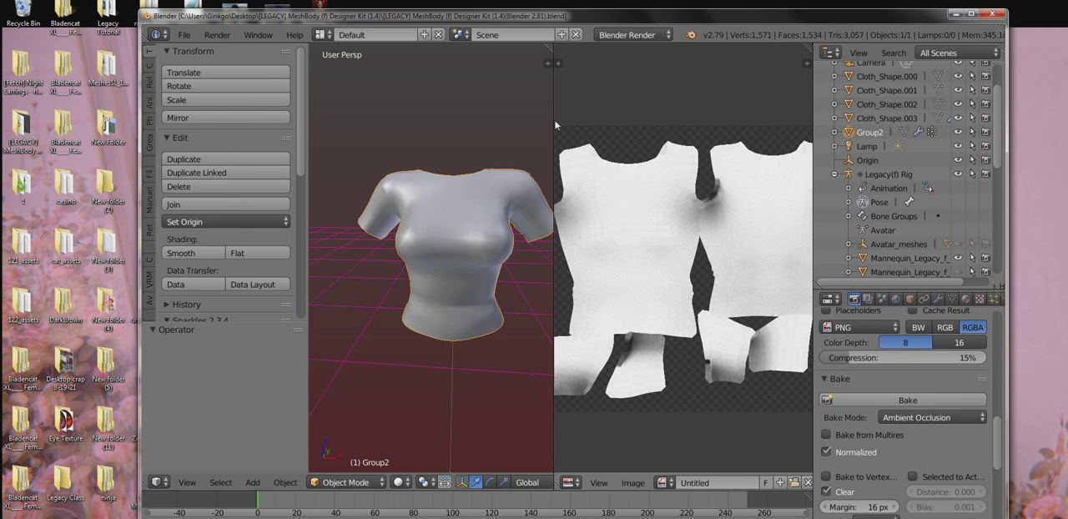
Step: Export the shirt mesh as Collada (Avastar) .dae to the Legacy Tutorial folder, with modifiers on View Settings
{"action": "left_click_drag", "start_coordinate": [554, 119], "coordinate": [628, 121]}
{"action": "scroll", "coordinate": [519, 320], "scroll_direction": "down", "scroll_amount": 1}
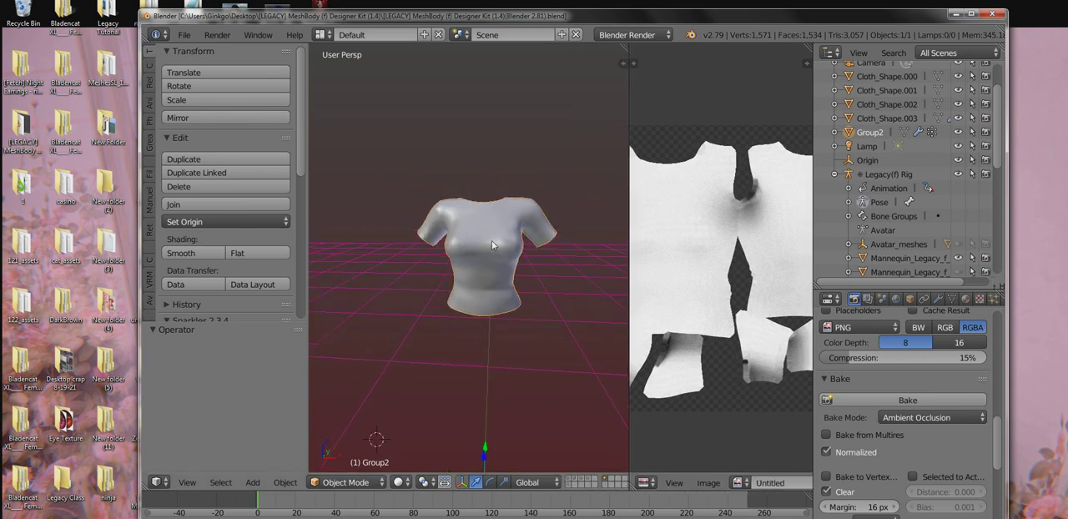
{"action": "left_click", "coordinate": [184, 34]}
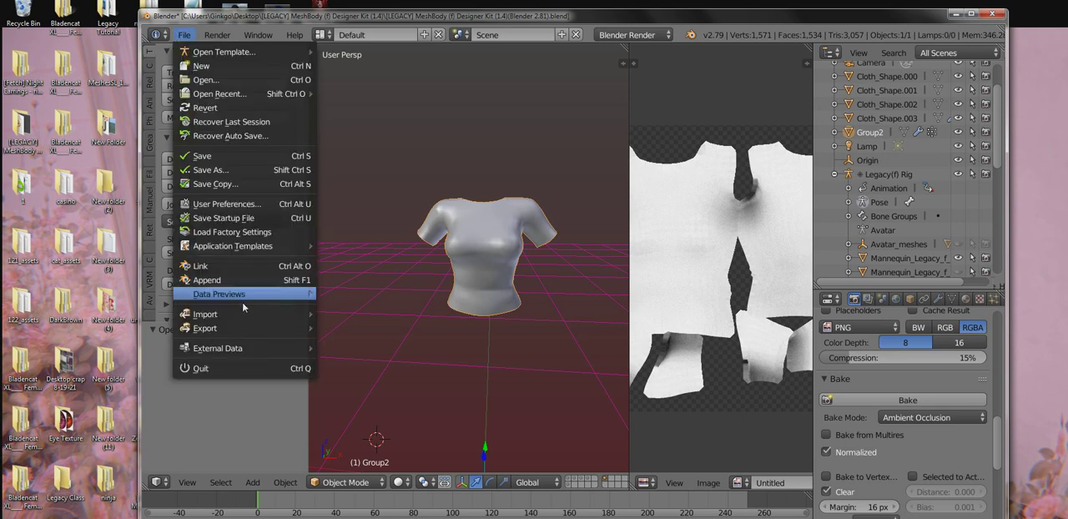
{"action": "mouse_move", "coordinate": [235, 329]}
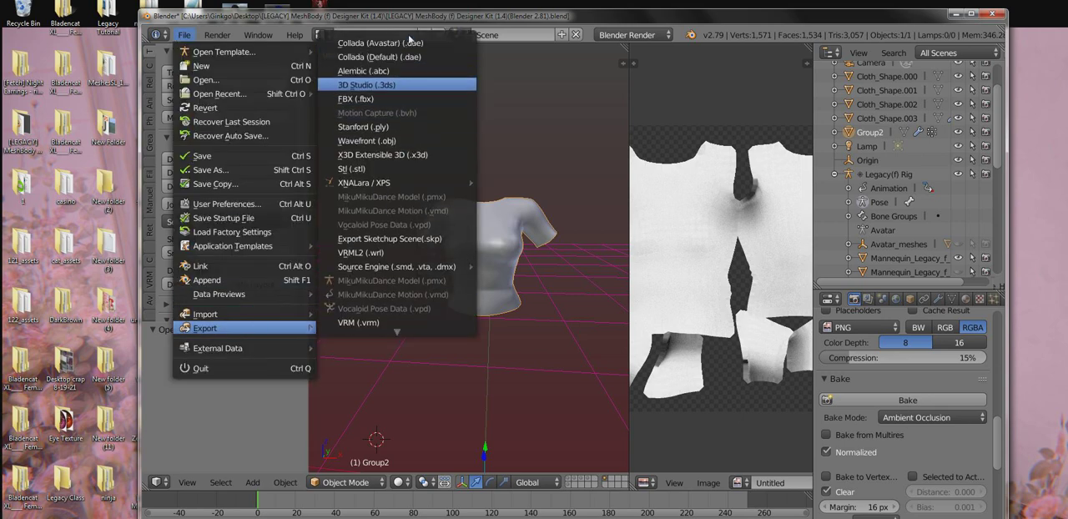
{"action": "left_click", "coordinate": [407, 42]}
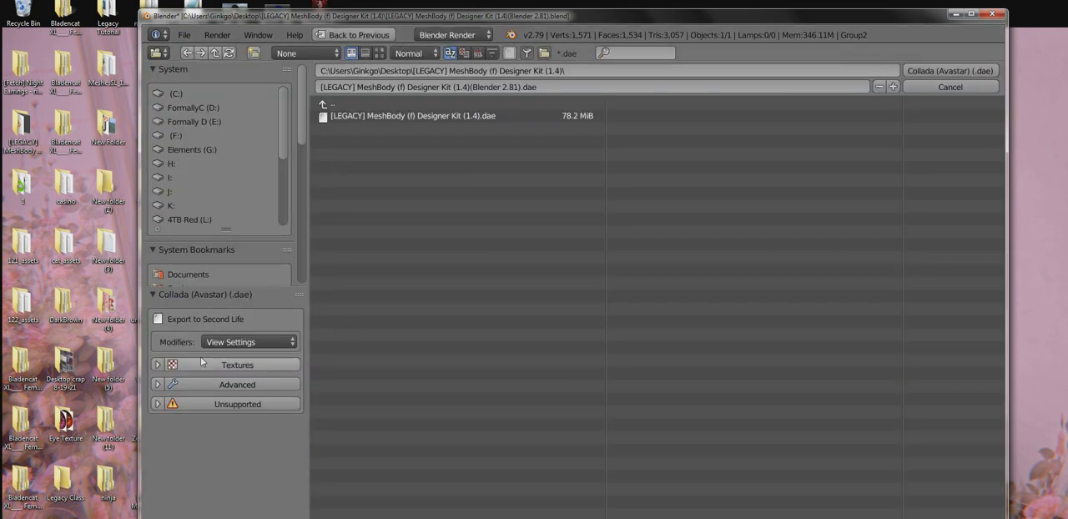
{"action": "scroll", "coordinate": [247, 171], "scroll_direction": "down", "scroll_amount": 4}
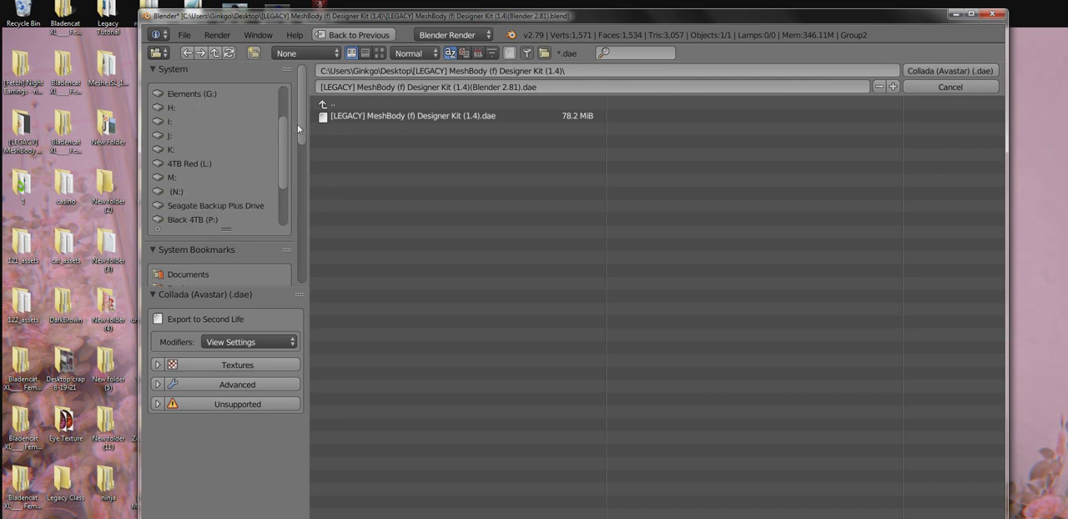
{"action": "left_click_drag", "start_coordinate": [299, 124], "coordinate": [282, 236]}
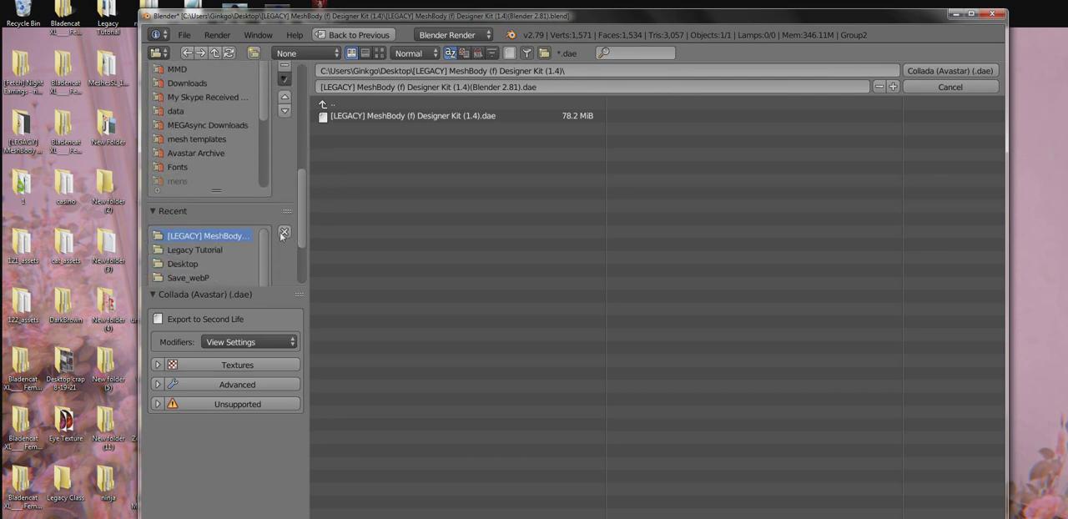
{"action": "left_click", "coordinate": [200, 250]}
{"action": "left_click", "coordinate": [951, 70]}
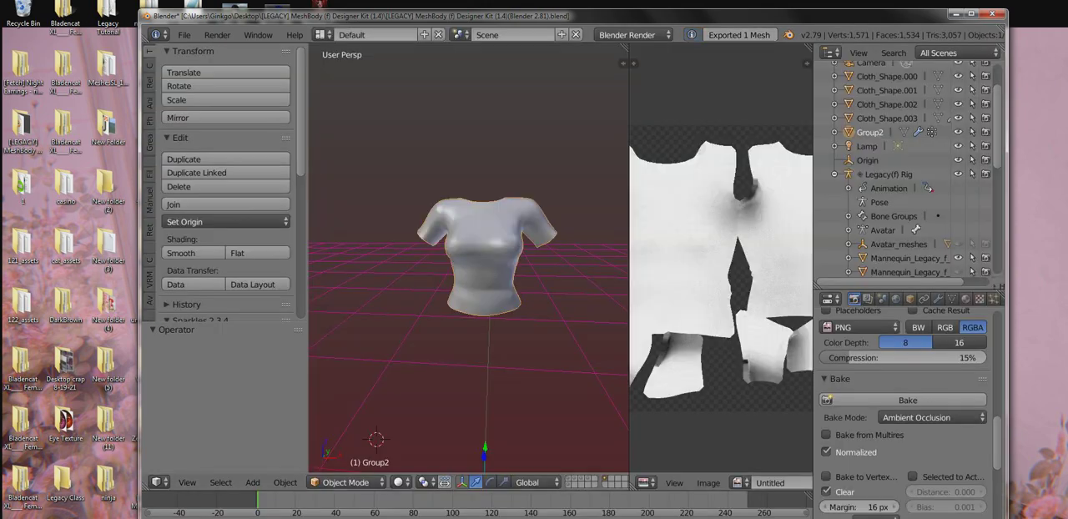
Step: Switch to the Second Life viewer and take the blue shirt dress off the avatar
{"action": "key", "text": "alt+Tab"}
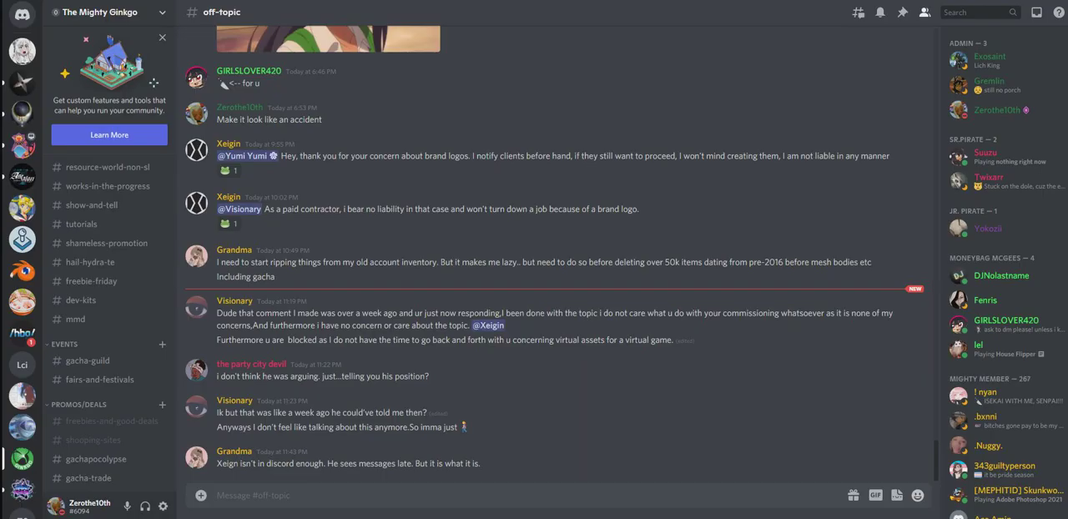
{"action": "key", "text": "alt+Tab"}
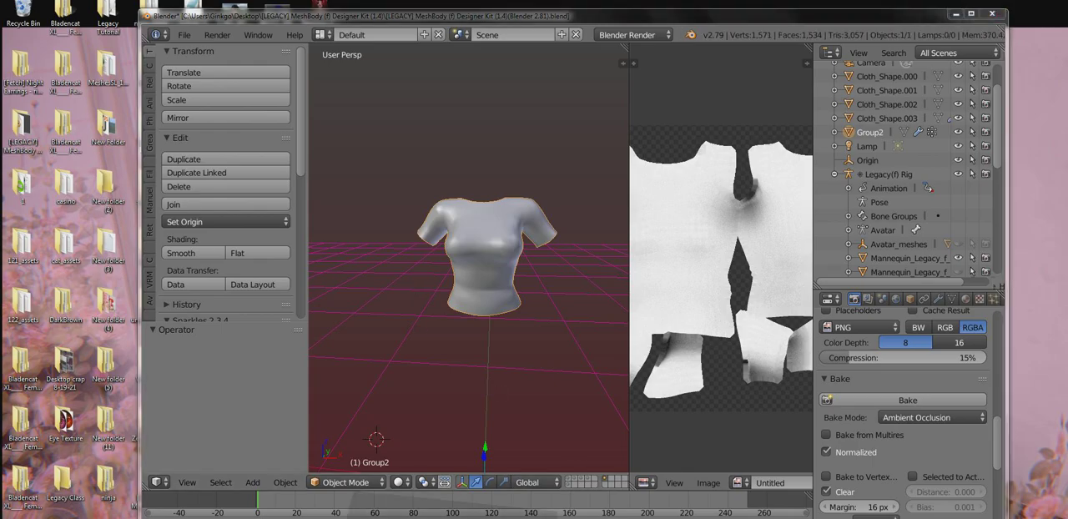
{"action": "key", "text": "alt+Tab"}
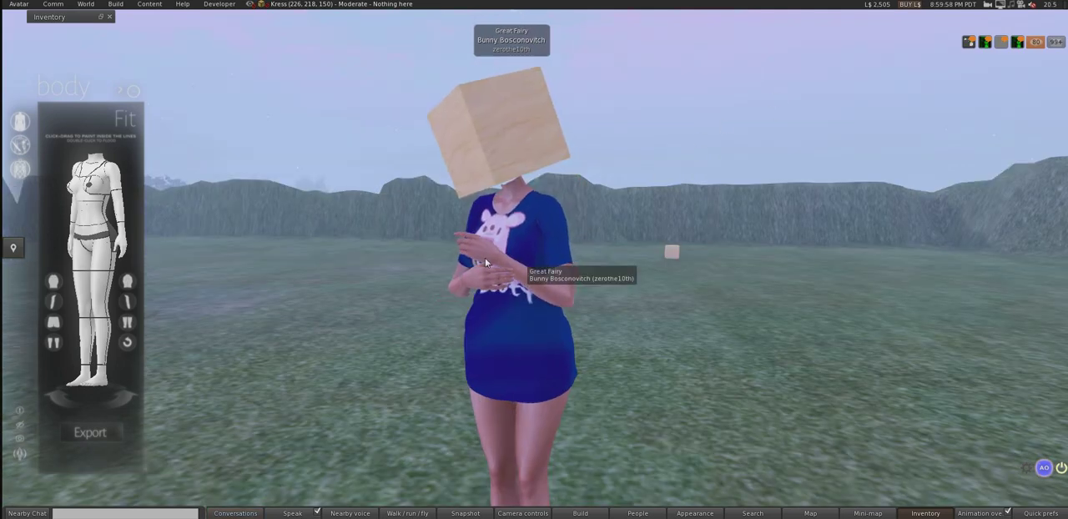
{"action": "right_click", "coordinate": [514, 229]}
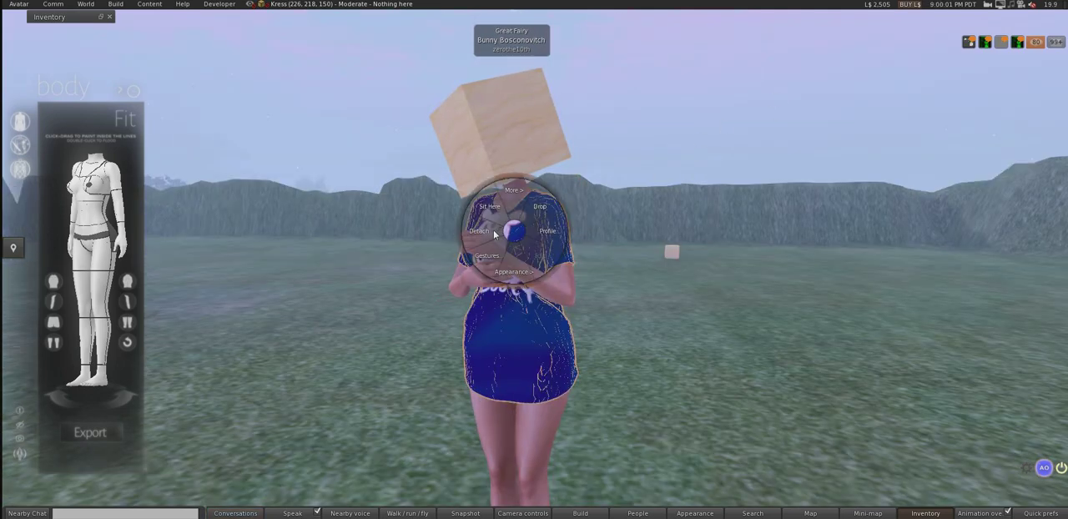
Step: Start a mesh model upload and load the exported shirt .dae from the Legacy Tutorial folder on the Desktop
{"action": "left_click", "coordinate": [116, 4]}
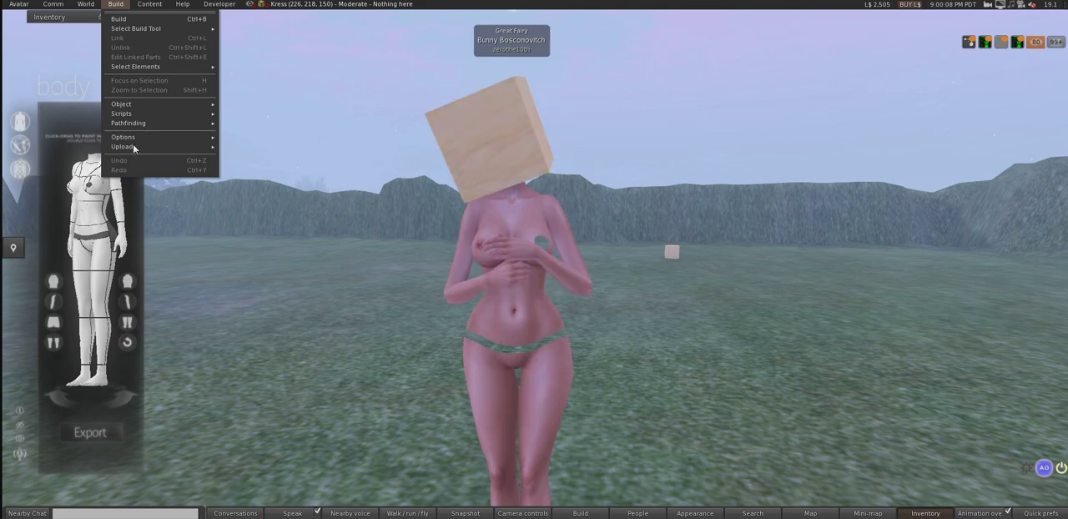
{"action": "mouse_move", "coordinate": [133, 147]}
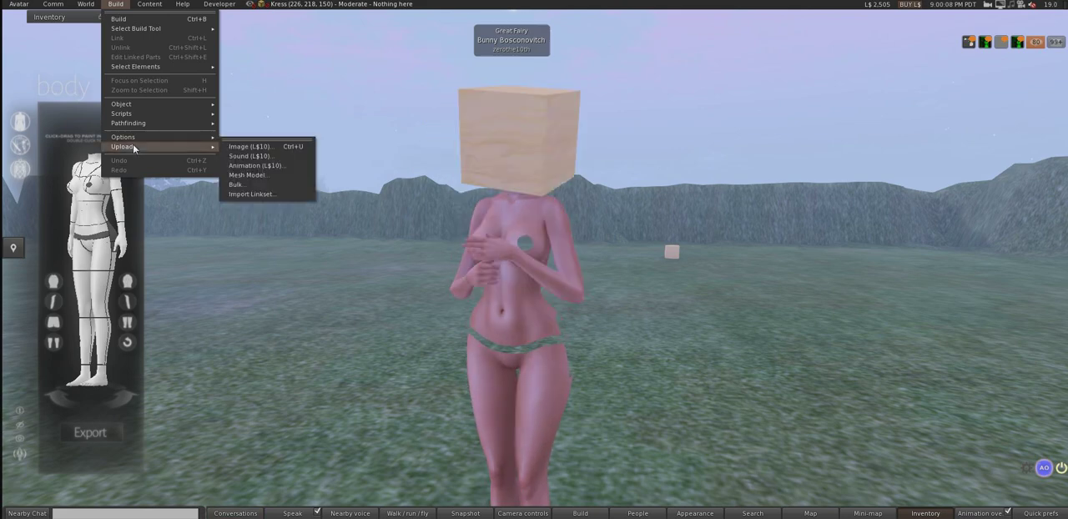
{"action": "left_click", "coordinate": [238, 175]}
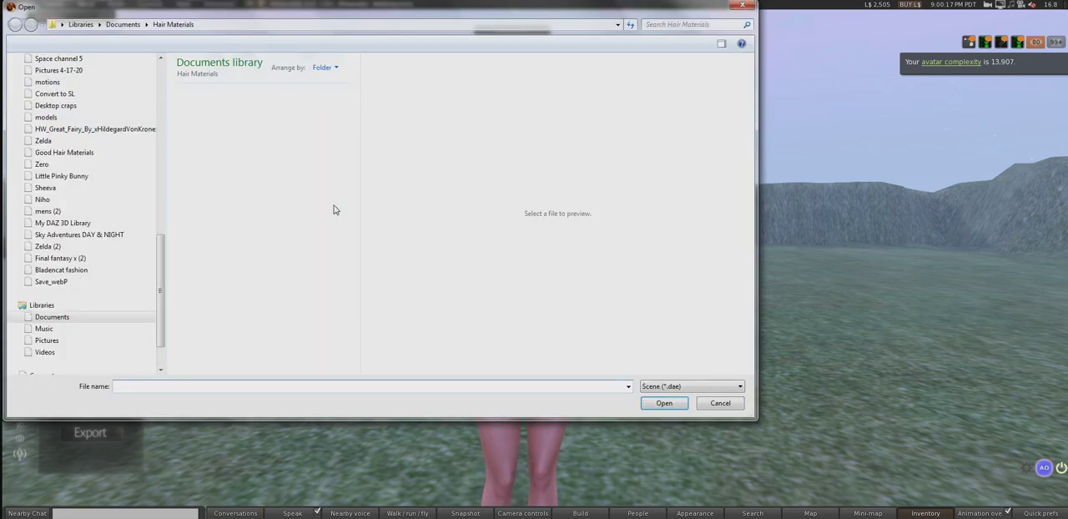
{"action": "scroll", "coordinate": [159, 273], "scroll_direction": "up", "scroll_amount": 1}
{"action": "left_click_drag", "start_coordinate": [158, 269], "coordinate": [161, 102]}
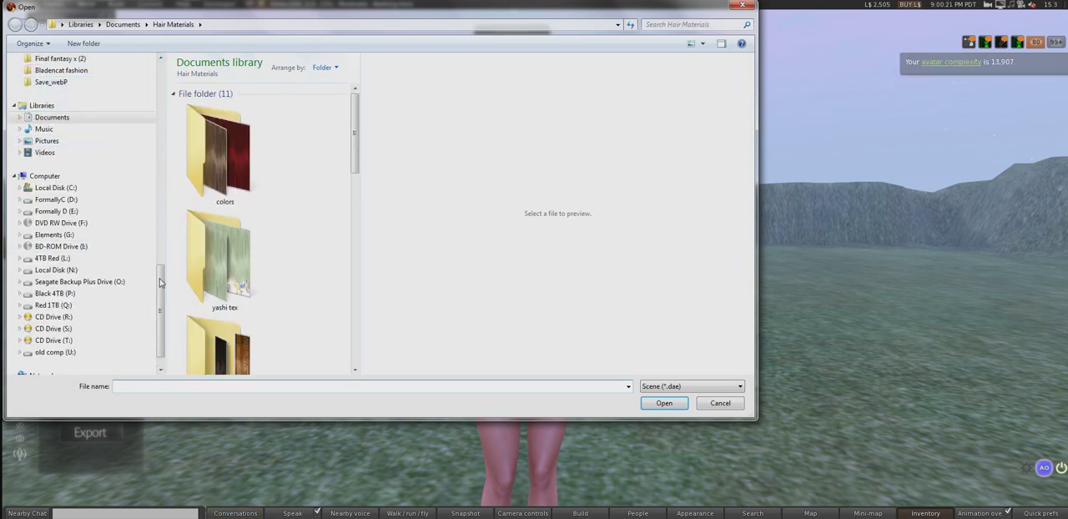
{"action": "scroll", "coordinate": [152, 250], "scroll_direction": "up", "scroll_amount": 10}
{"action": "left_click", "coordinate": [48, 76]}
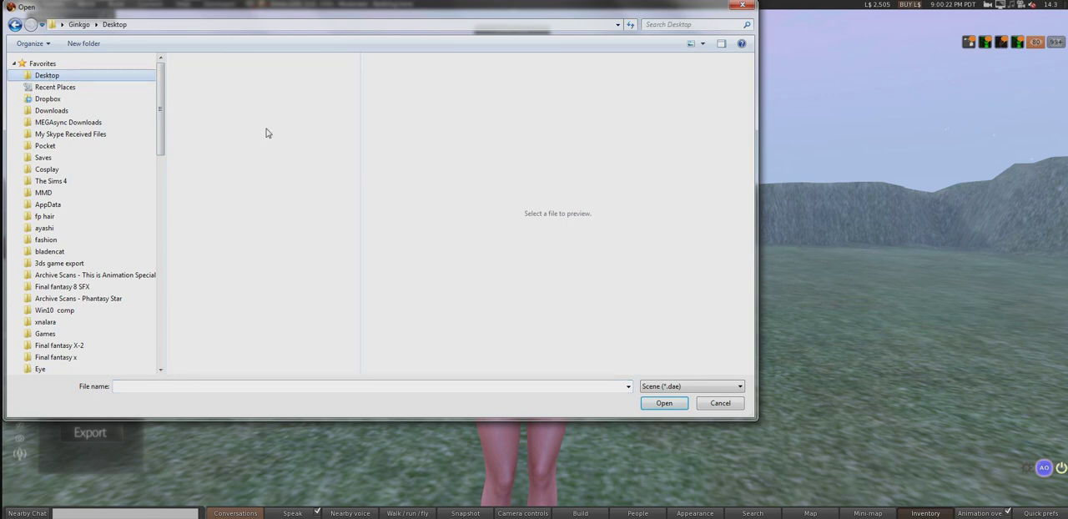
{"action": "scroll", "coordinate": [353, 169], "scroll_direction": "down", "scroll_amount": 3}
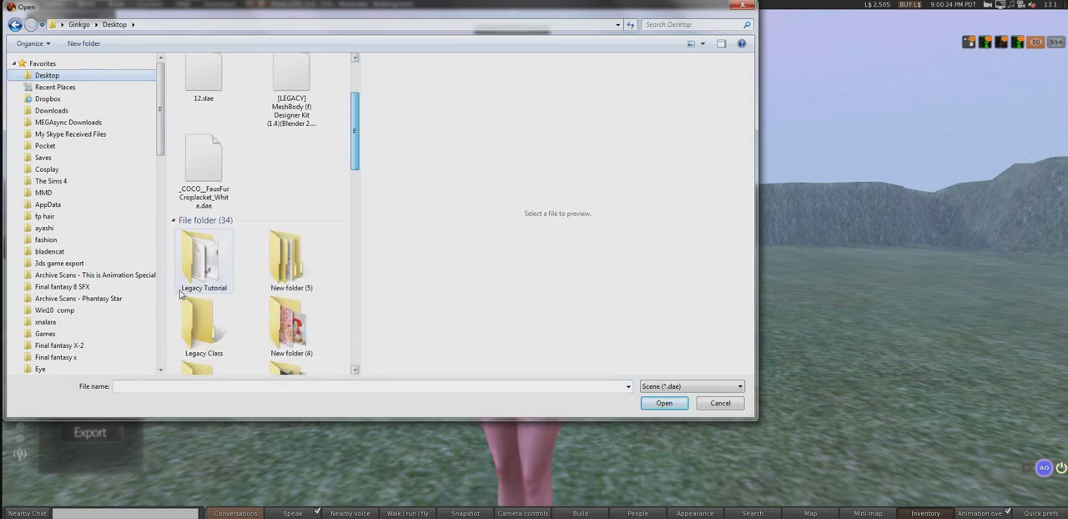
{"action": "double_click", "coordinate": [200, 257]}
{"action": "double_click", "coordinate": [231, 76]}
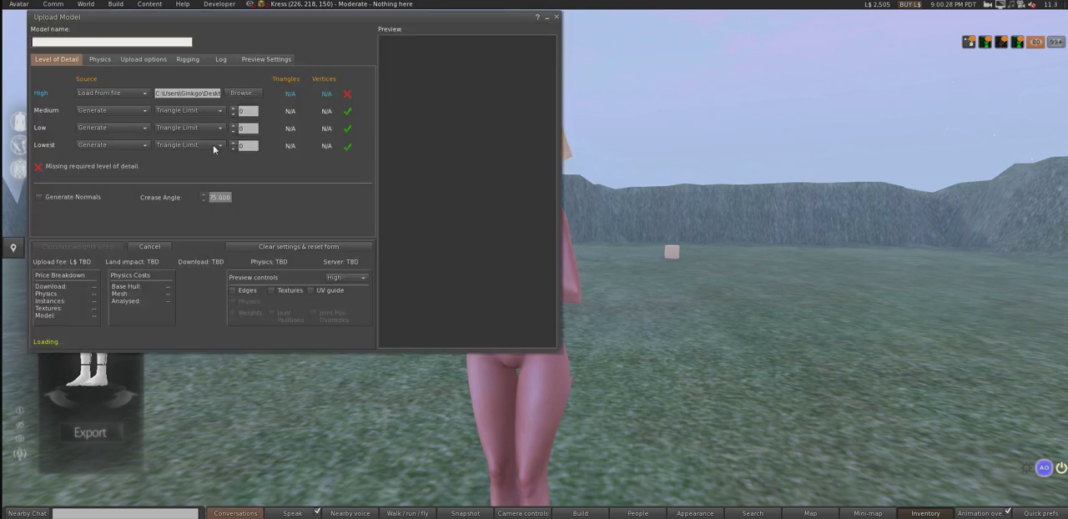
Step: Set the Low and Lowest triangle limits to 0 and calculate the model's weights and upload fee
{"action": "left_click", "coordinate": [235, 149]}
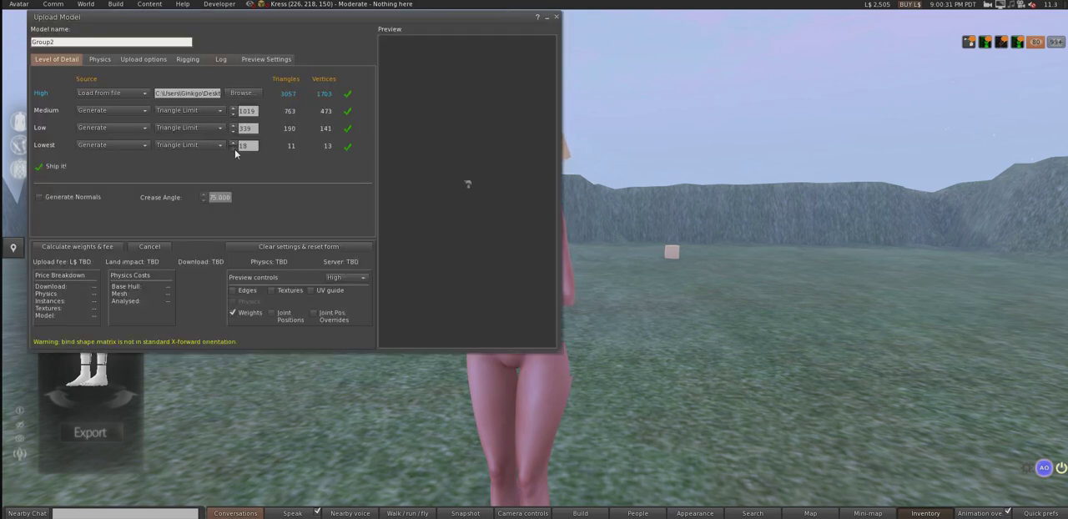
{"action": "left_click", "coordinate": [234, 130]}
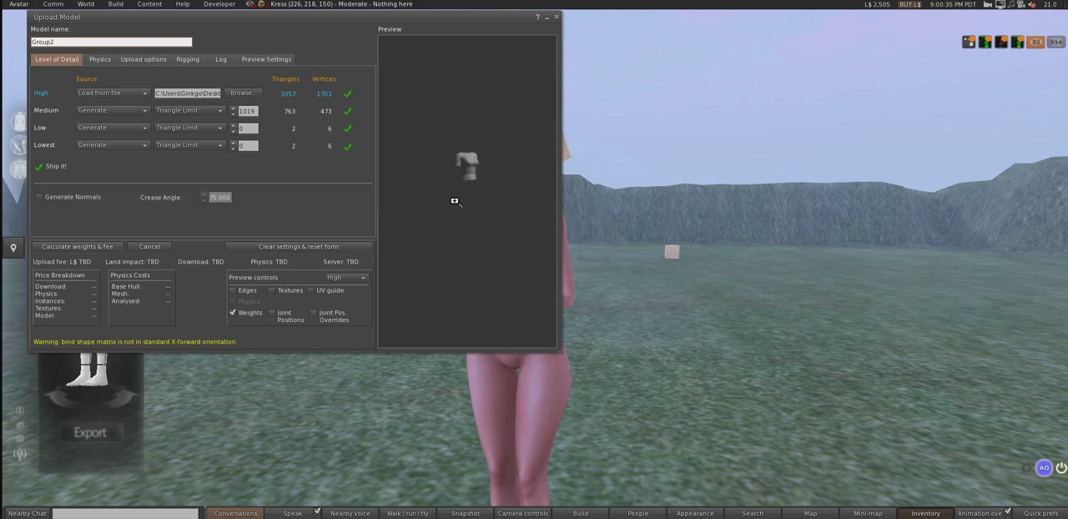
{"action": "left_click", "coordinate": [80, 247]}
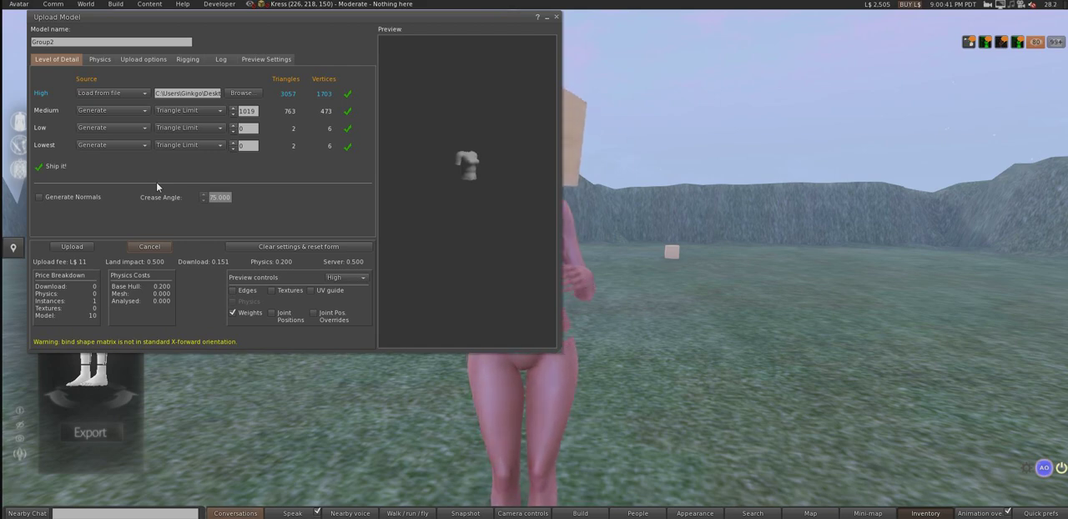
Step: Check the model's rigging settings and upload the Group2 mesh
{"action": "left_click", "coordinate": [184, 60]}
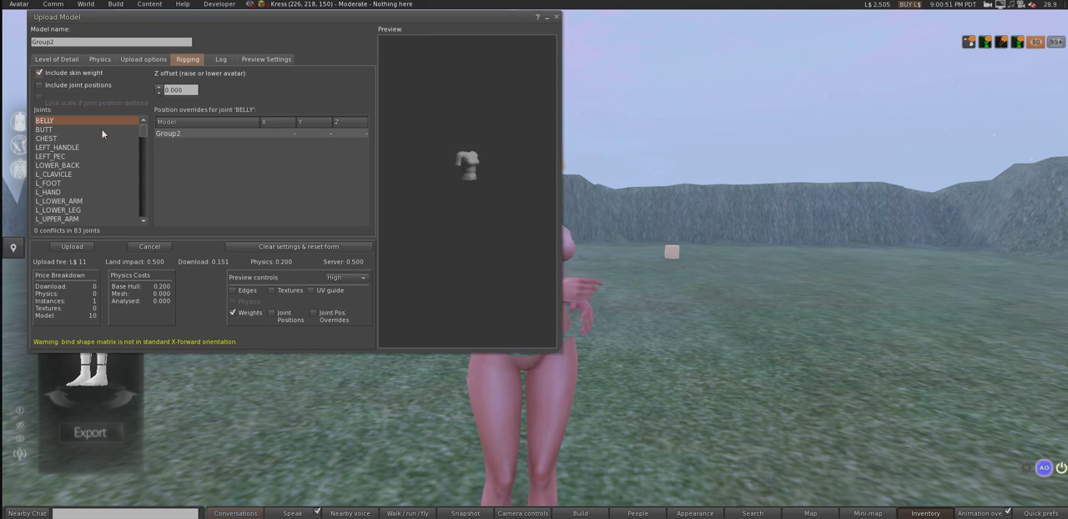
{"action": "left_click", "coordinate": [56, 59]}
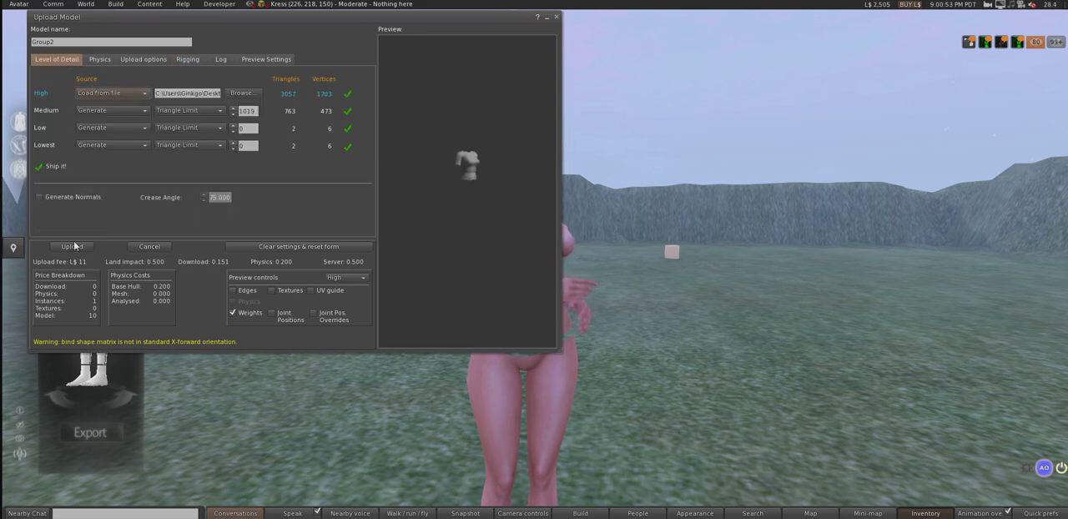
{"action": "left_click", "coordinate": [74, 246]}
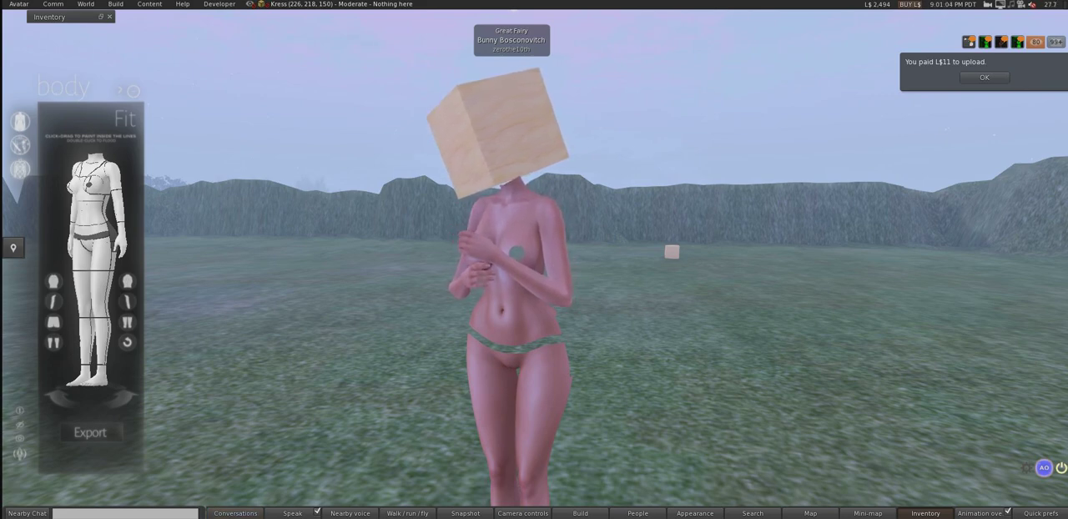
{"action": "key", "text": "Escape"}
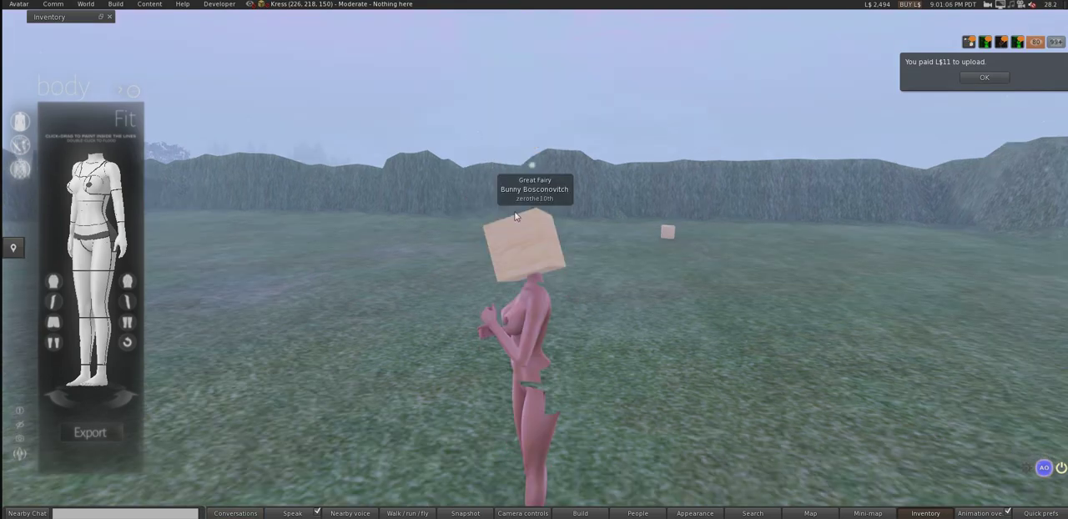
{"action": "left_click_drag", "start_coordinate": [532, 358], "coordinate": [67, 280], "text": "alt"}
{"action": "left_click_drag", "start_coordinate": [534, 259], "coordinate": [375, 260], "text": "alt"}
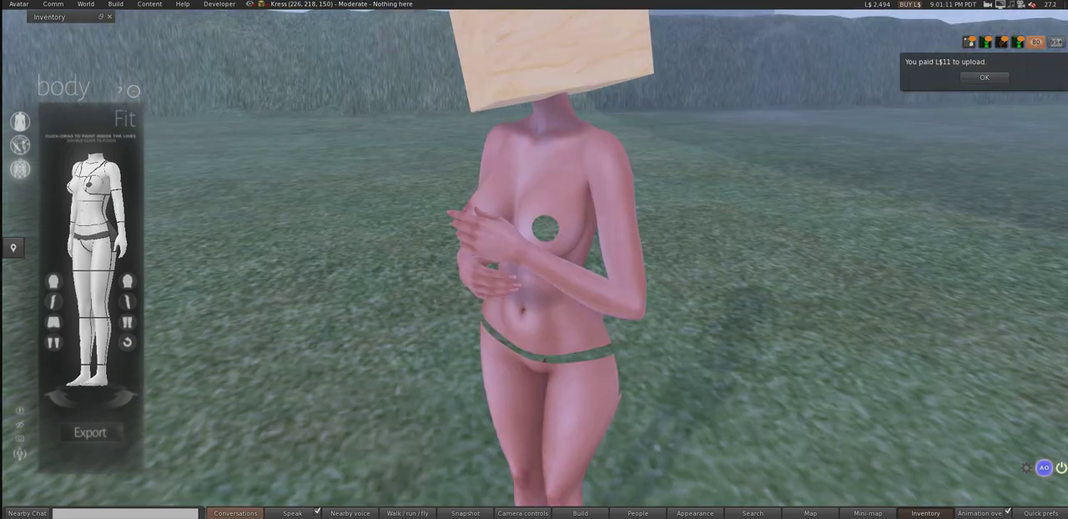
{"action": "left_click_drag", "start_coordinate": [541, 260], "coordinate": [530, 372], "text": "alt"}
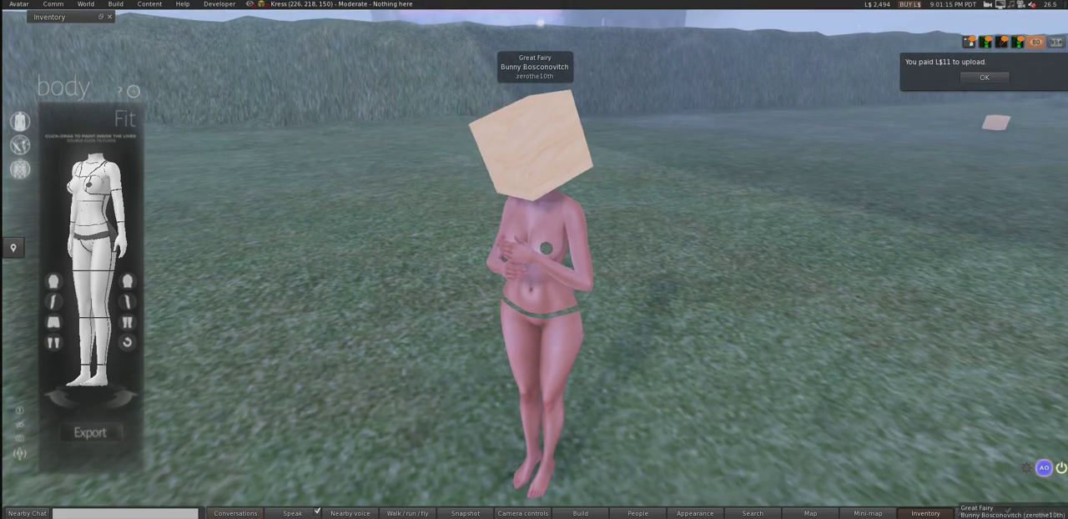
Step: Quit Photoshop without saving the changes to the open Nemesis-Collection-Black document
{"action": "right_click", "coordinate": [505, 517]}
{"action": "left_click", "coordinate": [509, 505]}
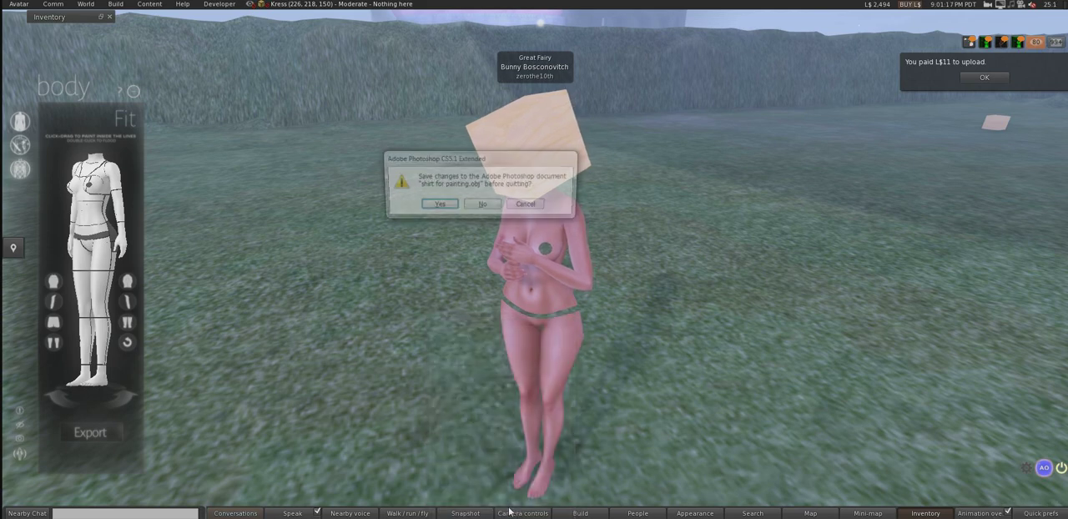
{"action": "left_click", "coordinate": [492, 210]}
{"action": "left_click", "coordinate": [493, 209]}
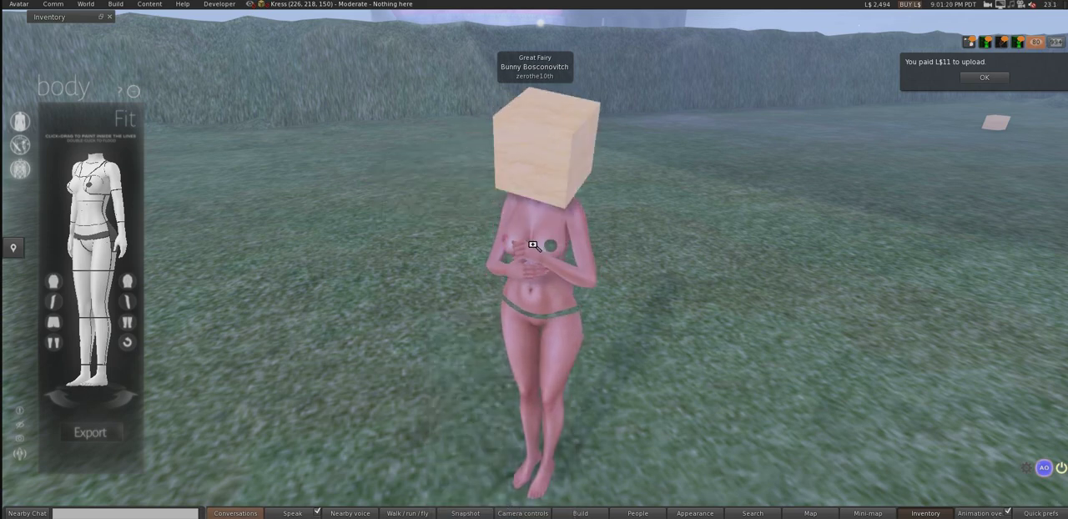
Step: Clear the inventory filter, find the uploaded Group2 object among the recent objects and wear it on the avatar
{"action": "left_click_drag", "start_coordinate": [534, 246], "coordinate": [534, 268], "text": "alt"}
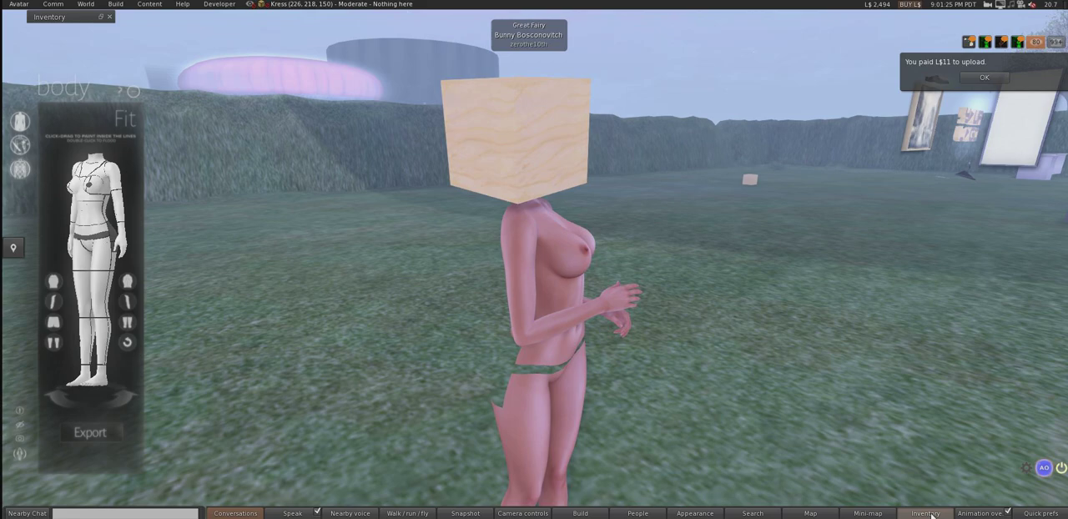
{"action": "left_click", "coordinate": [927, 513]}
{"action": "left_click", "coordinate": [928, 514]}
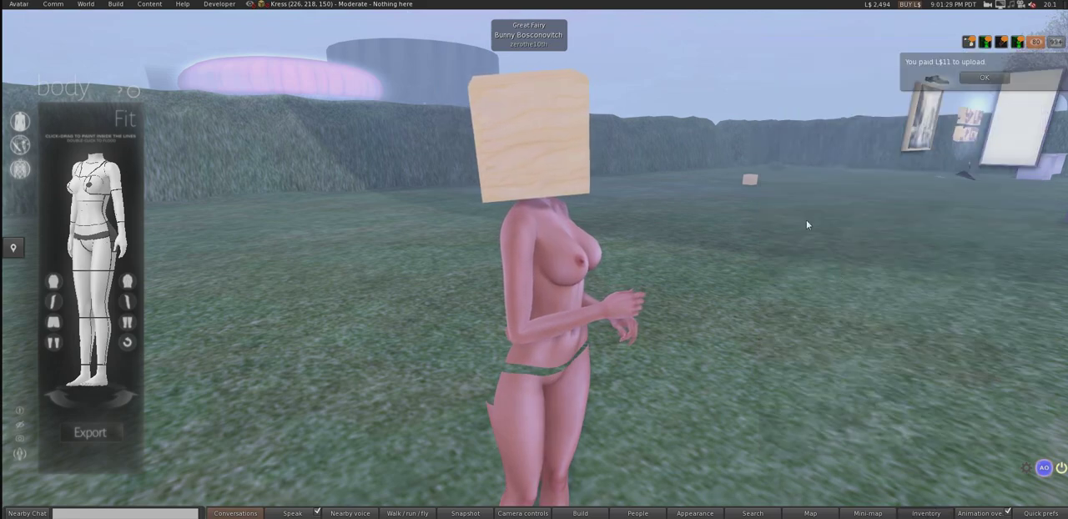
{"action": "key", "text": "ctrl+i"}
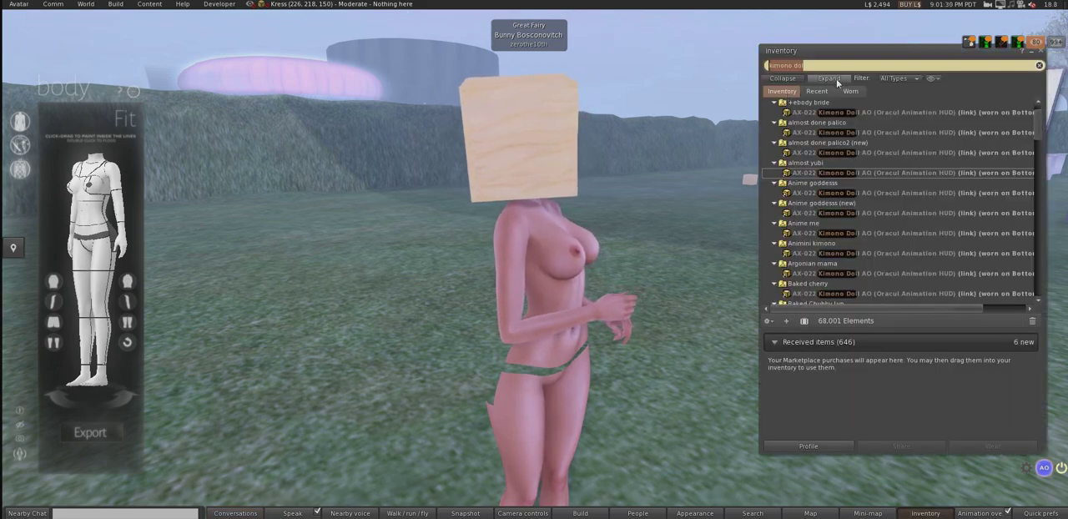
{"action": "key", "text": "BackSpace"}
{"action": "left_click", "coordinate": [817, 90]}
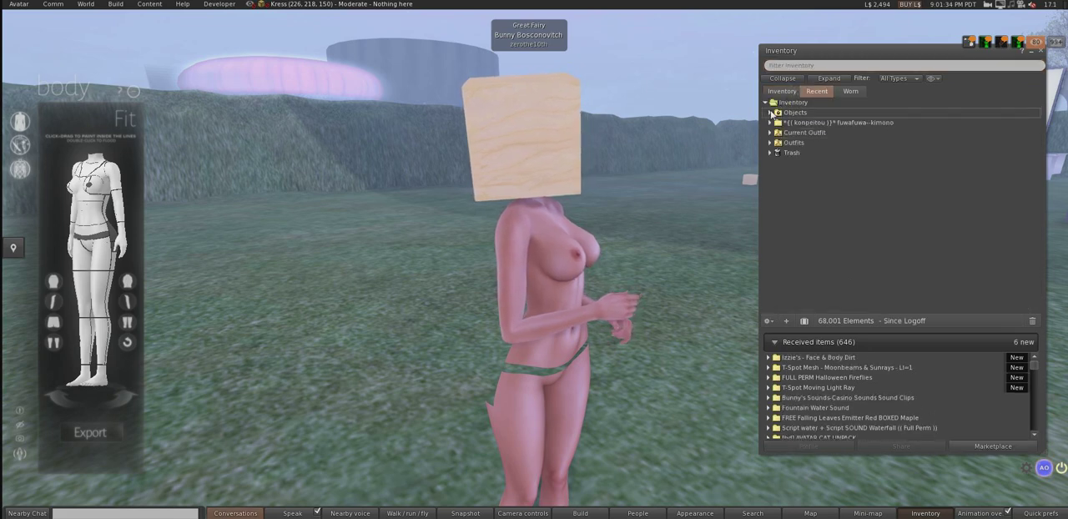
{"action": "left_click", "coordinate": [770, 112]}
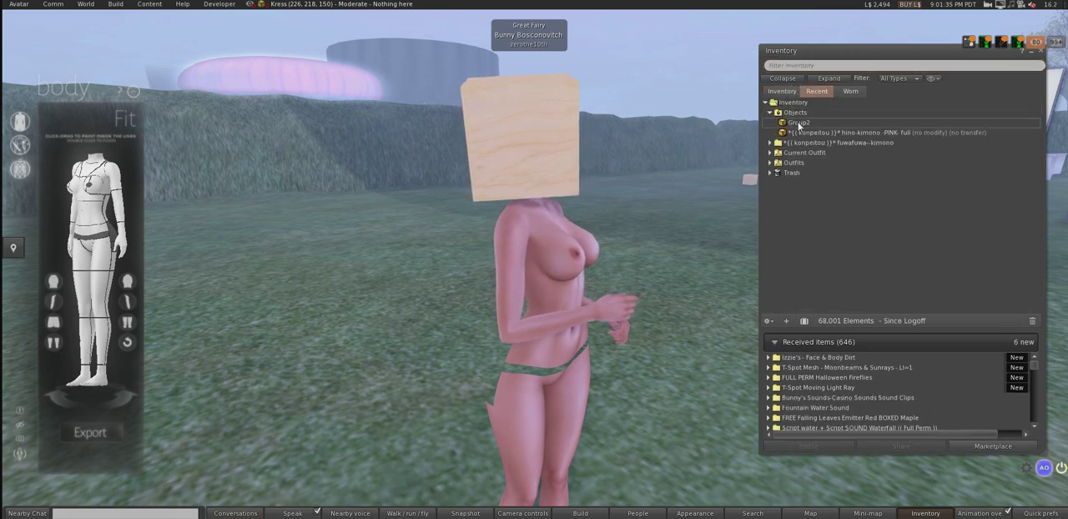
{"action": "right_click", "coordinate": [799, 123]}
{"action": "left_click", "coordinate": [816, 282]}
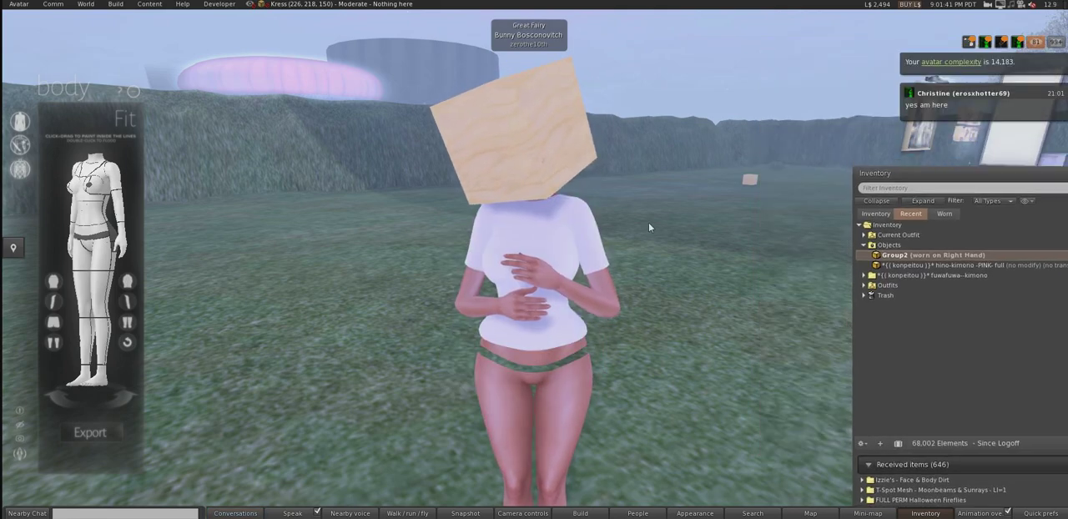
Step: Open the worn Group2 shirt for editing and set its diffuse texture picker to use local textures
{"action": "left_click_drag", "start_coordinate": [551, 260], "coordinate": [526, 313], "text": "ctrl+alt"}
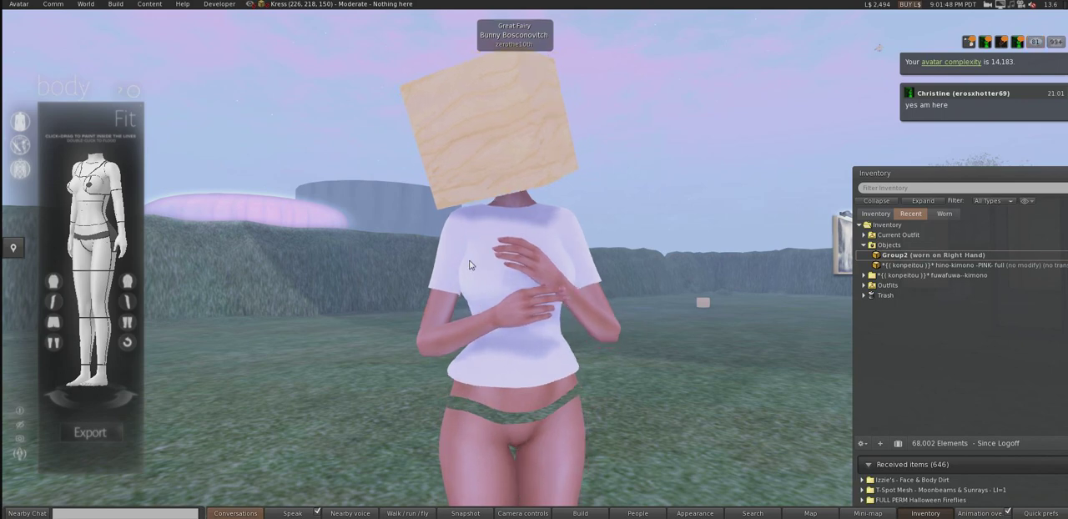
{"action": "right_click", "coordinate": [499, 270]}
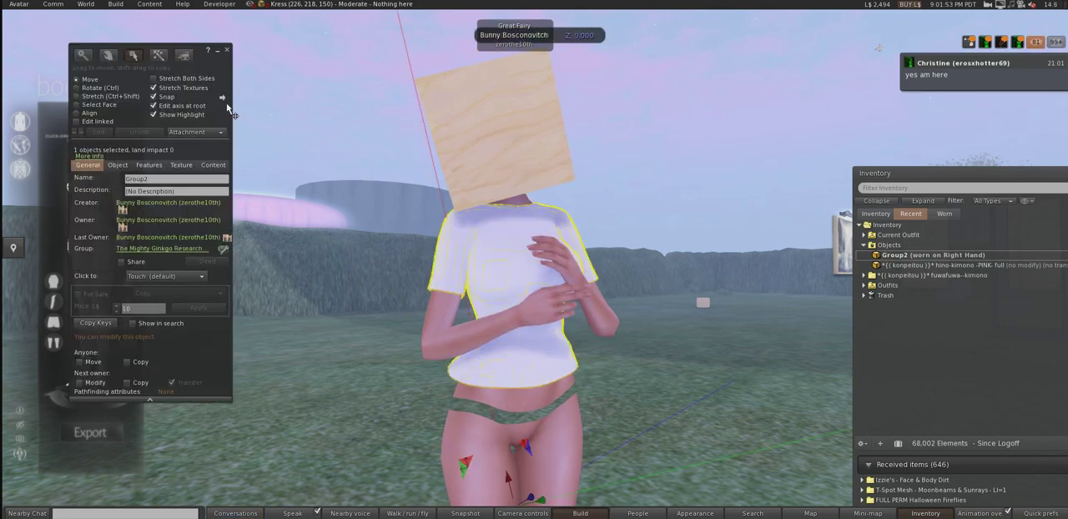
{"action": "left_click", "coordinate": [182, 165]}
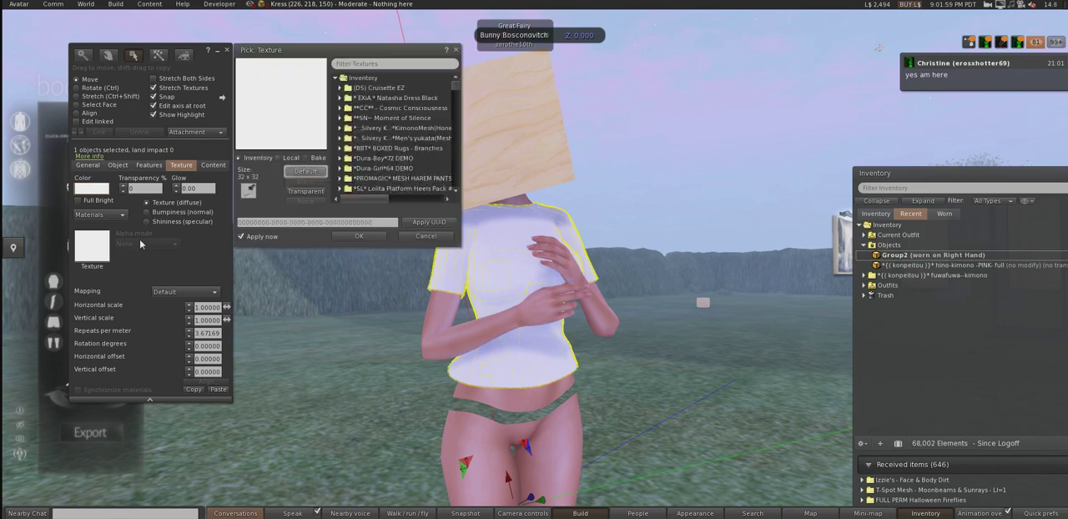
{"action": "left_click", "coordinate": [278, 158]}
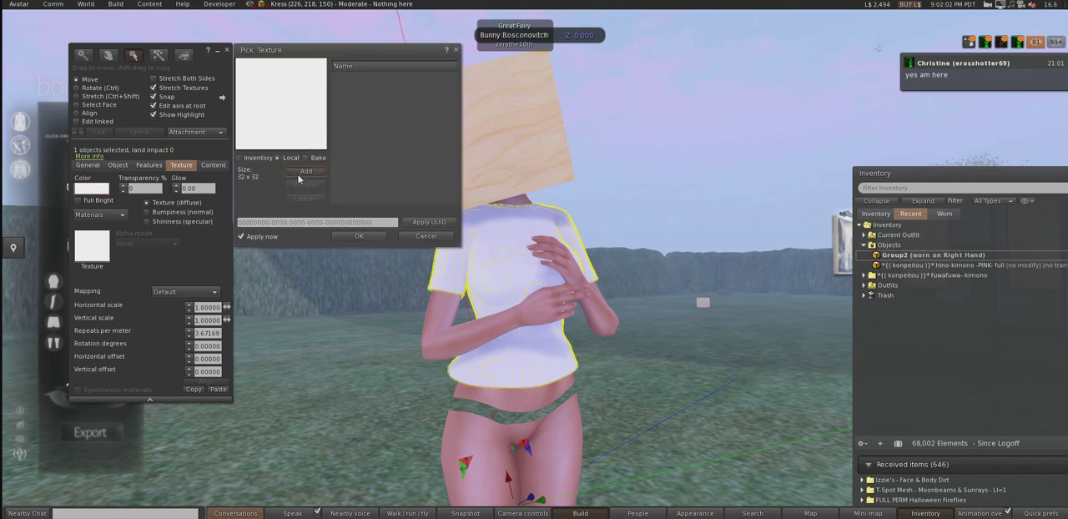
Step: Add 6.jpg, 21221.jpg and NormalMap(1).png from the Desktop as local textures
{"action": "left_click", "coordinate": [302, 172]}
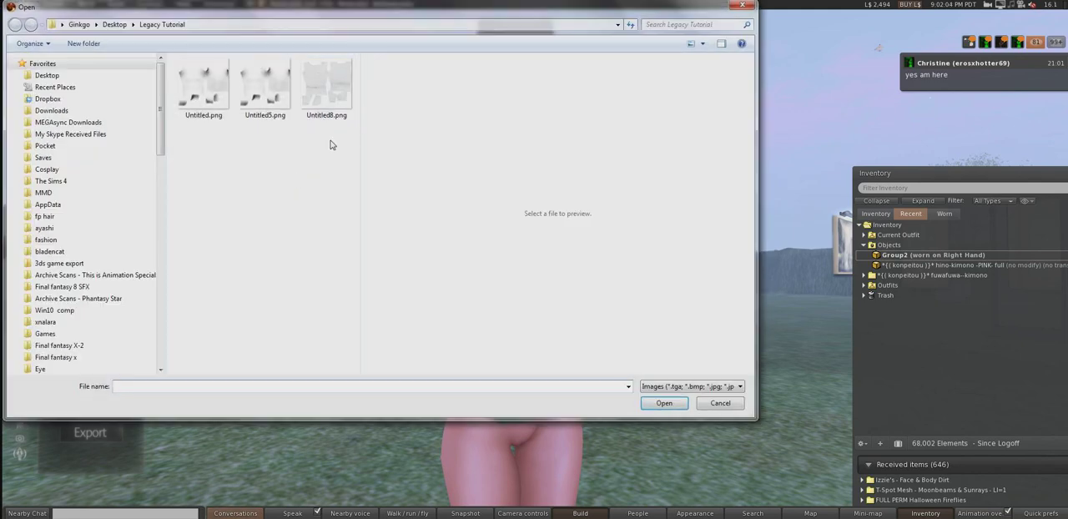
{"action": "left_click", "coordinate": [61, 79]}
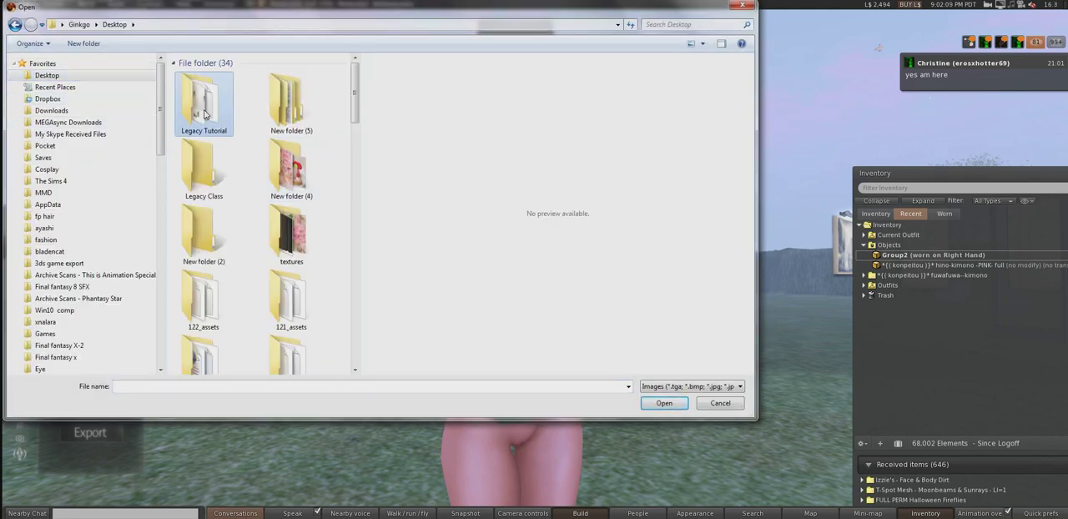
{"action": "left_click_drag", "start_coordinate": [354, 93], "coordinate": [348, 320]}
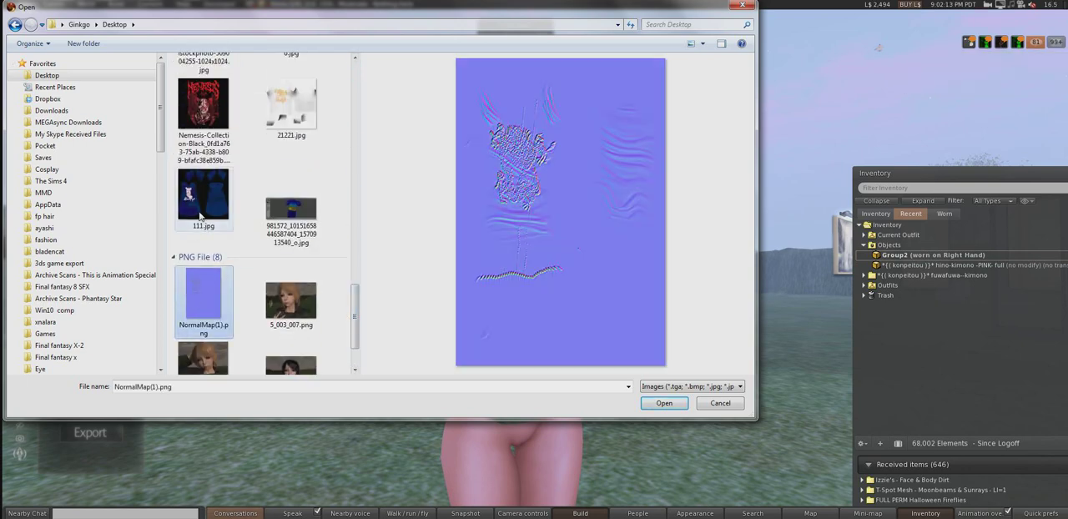
{"action": "left_click_drag", "start_coordinate": [352, 326], "coordinate": [358, 296]}
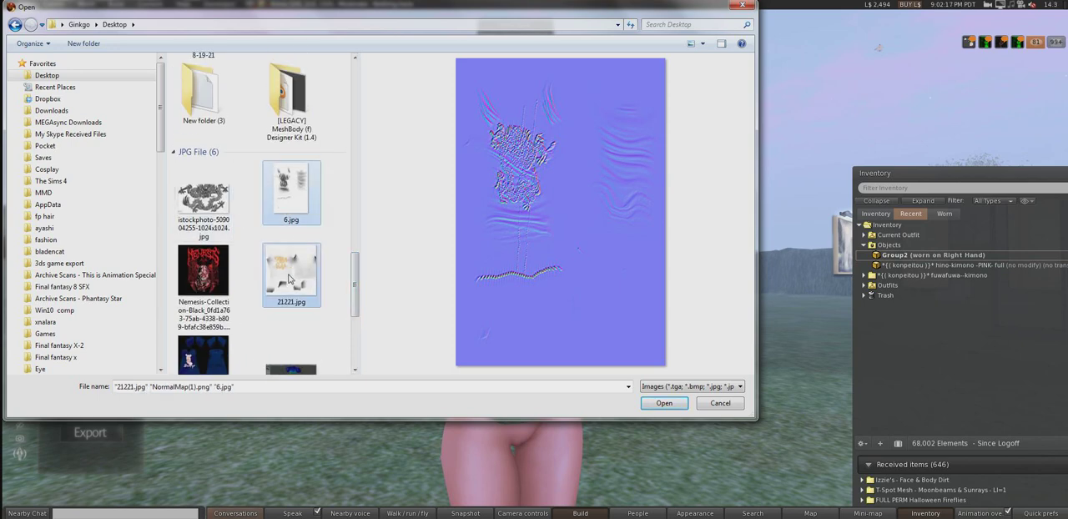
{"action": "left_click", "coordinate": [663, 403]}
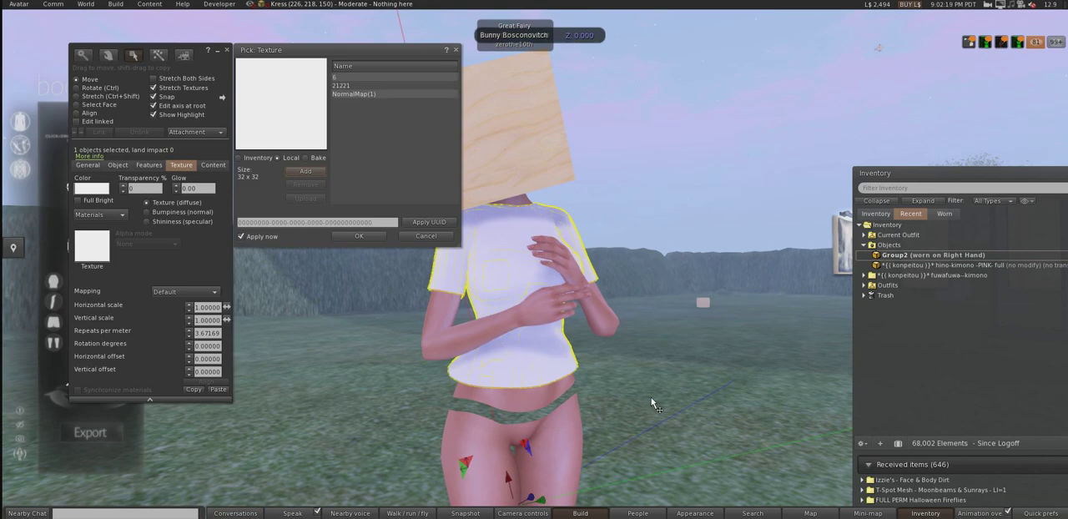
Step: Apply the local texture 21221 as the shirt's diffuse texture, check it on the avatar and close the object editor
{"action": "left_click", "coordinate": [351, 87]}
{"action": "left_click_drag", "start_coordinate": [528, 313], "coordinate": [775, 233], "text": "alt"}
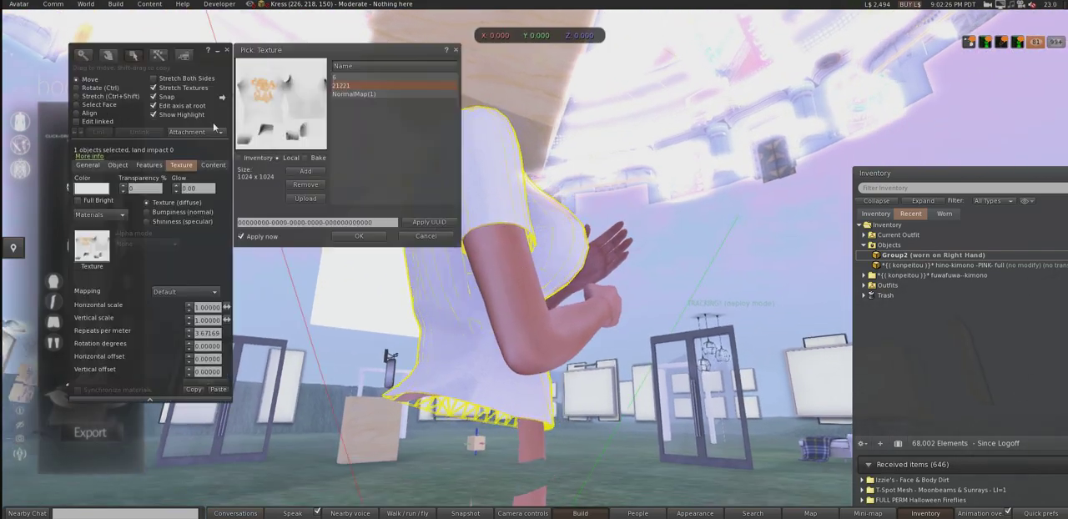
{"action": "left_click", "coordinate": [455, 50]}
{"action": "left_click", "coordinate": [232, 52]}
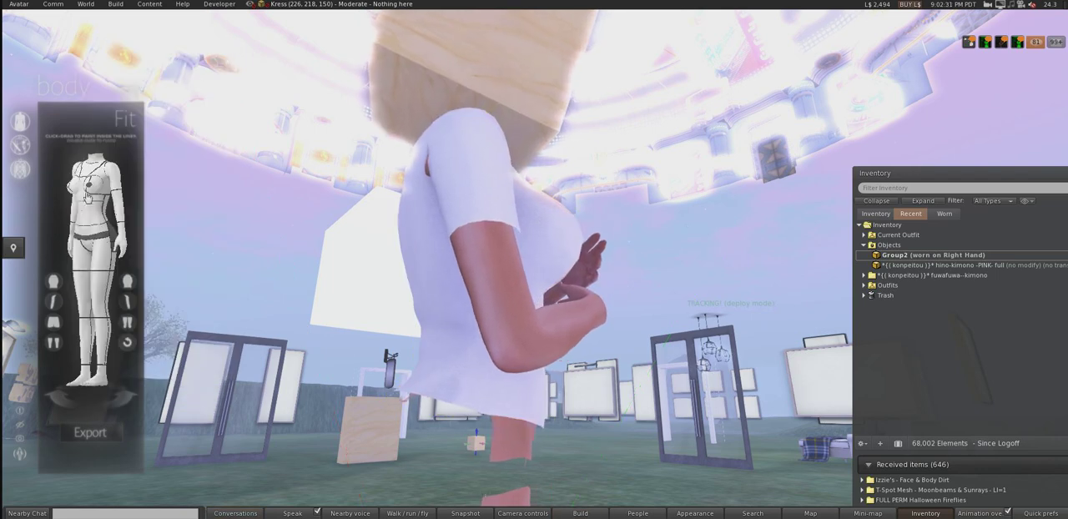
Step: Turn the Legacy body HUD figure to its back and unhide the body's hip and buttock area
{"action": "left_click", "coordinate": [57, 400]}
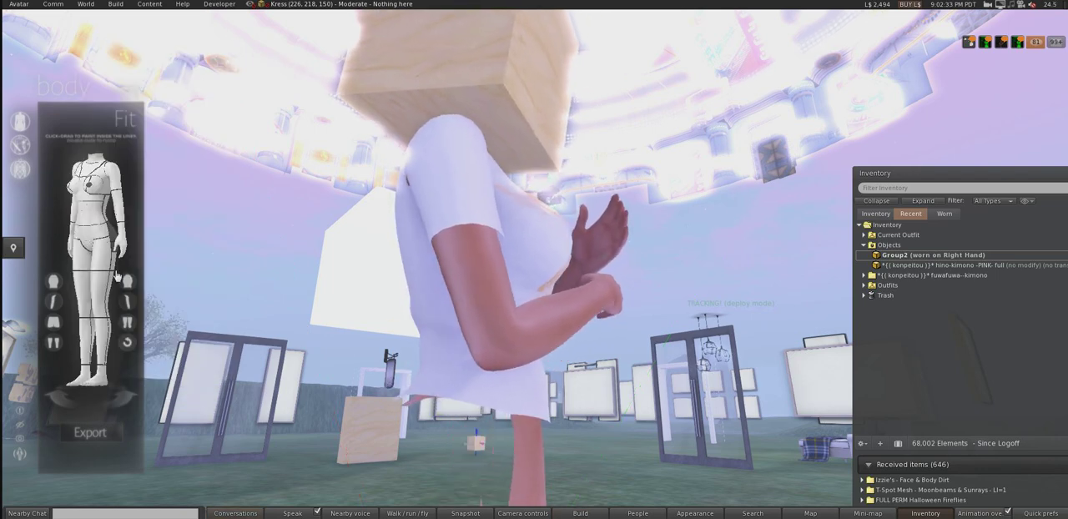
{"action": "left_click", "coordinate": [60, 406]}
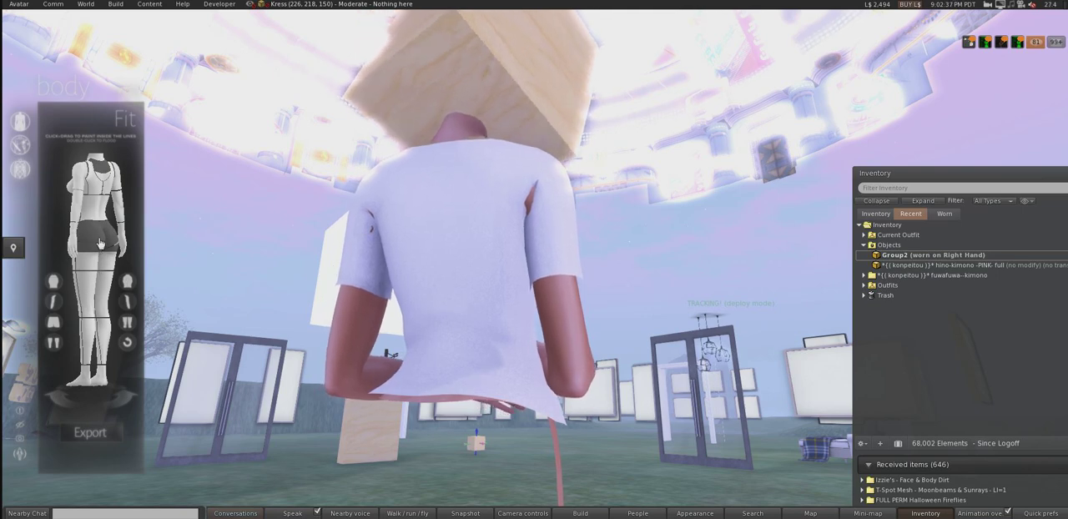
{"action": "left_click", "coordinate": [52, 325]}
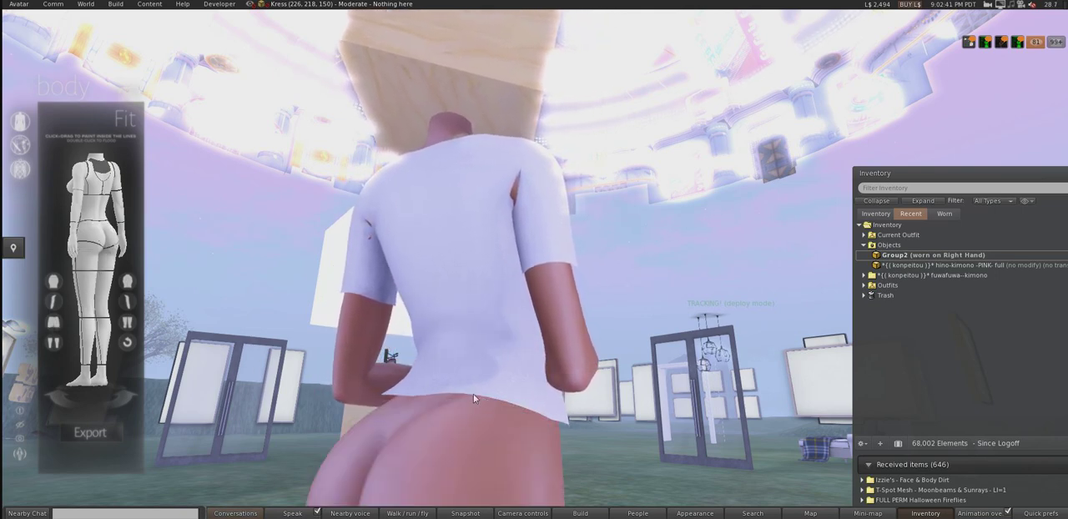
Step: Edit the shirt again and apply the local NormalMap(1) texture as its bumpiness (normal) map
{"action": "left_click_drag", "start_coordinate": [501, 250], "coordinate": [225, 321], "text": "ctrl+alt"}
{"action": "left_click_drag", "start_coordinate": [533, 260], "coordinate": [434, 308], "text": "alt"}
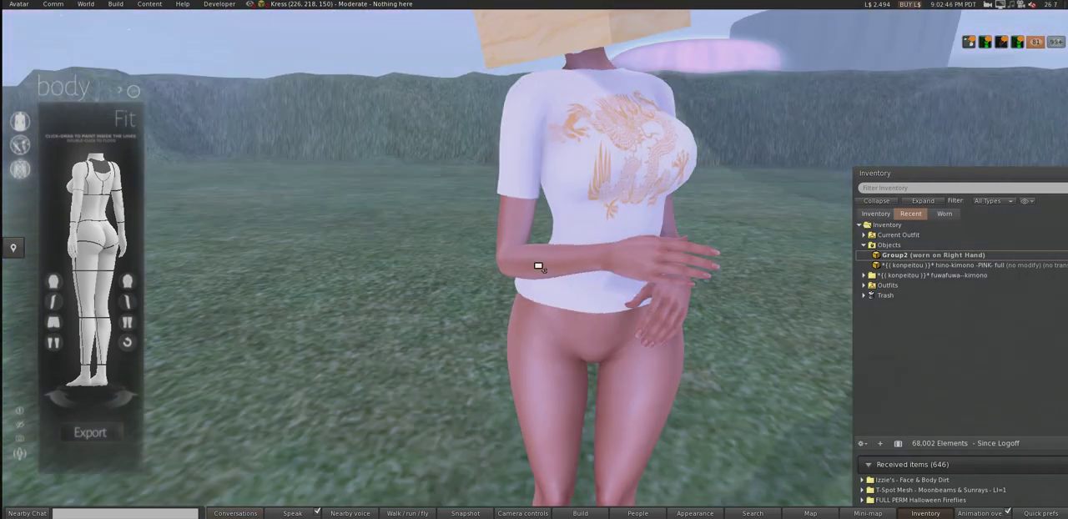
{"action": "left_click_drag", "start_coordinate": [615, 150], "coordinate": [513, 138], "text": "alt"}
{"action": "right_click", "coordinate": [550, 287]}
{"action": "left_click", "coordinate": [568, 310]}
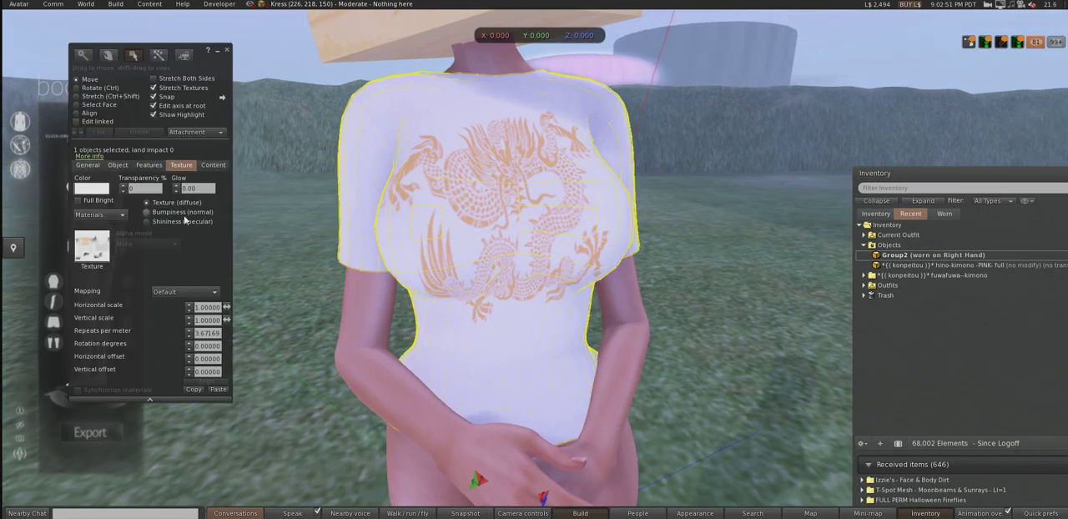
{"action": "left_click", "coordinate": [148, 212]}
{"action": "left_click", "coordinate": [92, 247]}
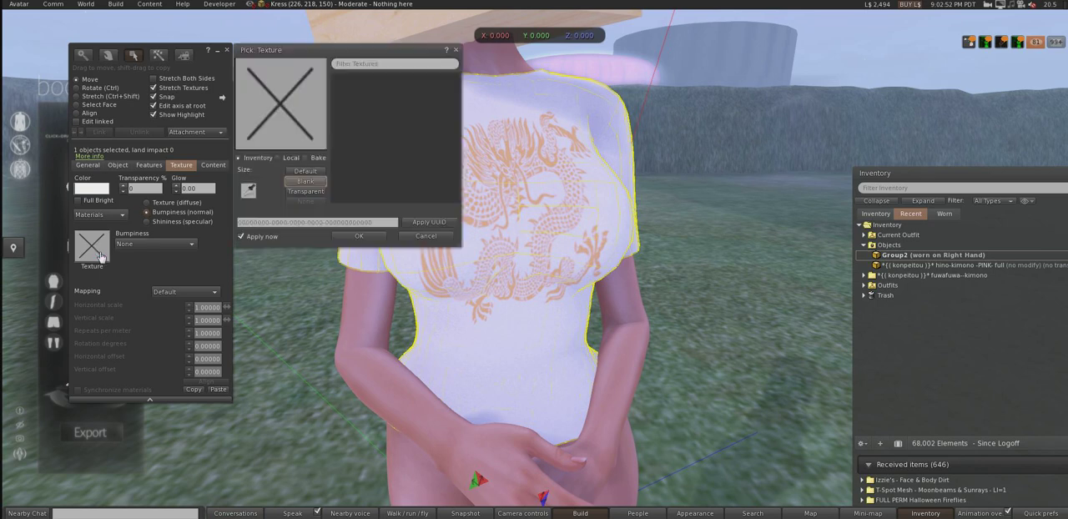
{"action": "left_click", "coordinate": [291, 160]}
{"action": "left_click", "coordinate": [347, 86]}
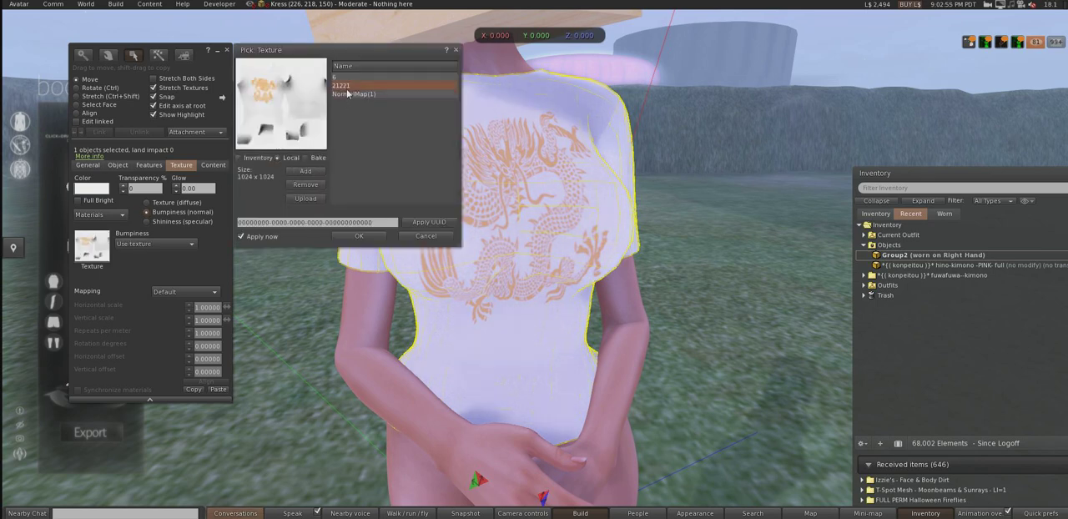
{"action": "left_click_drag", "start_coordinate": [517, 303], "coordinate": [530, 274], "text": "alt"}
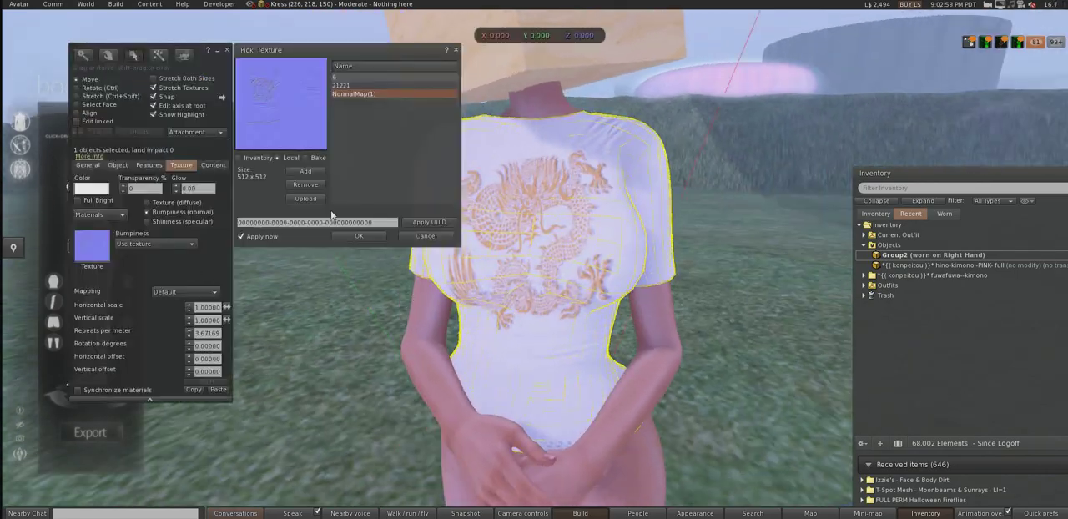
{"action": "left_click", "coordinate": [359, 236]}
{"action": "left_click", "coordinate": [225, 51]}
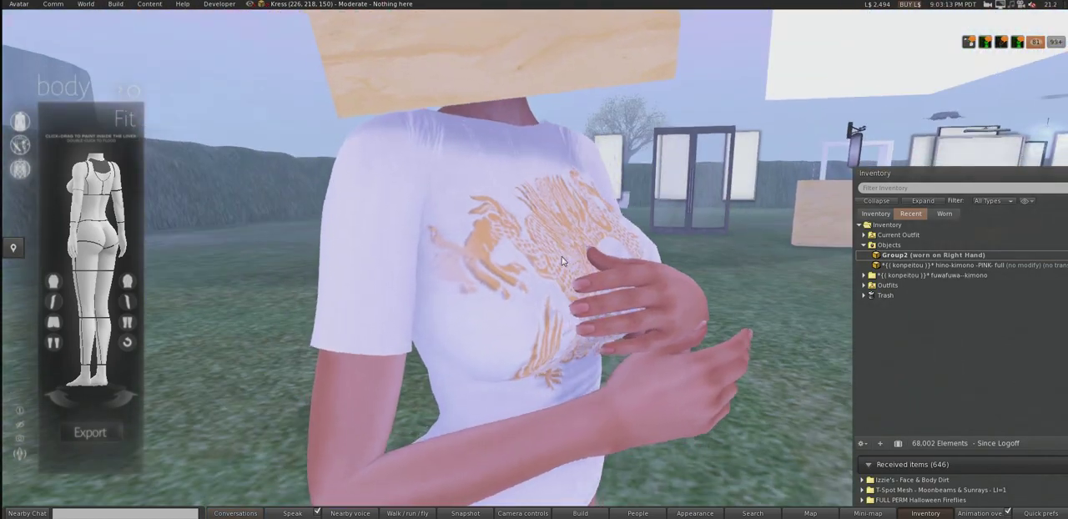
Step: Open the quick preferences, set the sky preset to Midday and inspect the shirt from the front
{"action": "left_click", "coordinate": [1039, 513]}
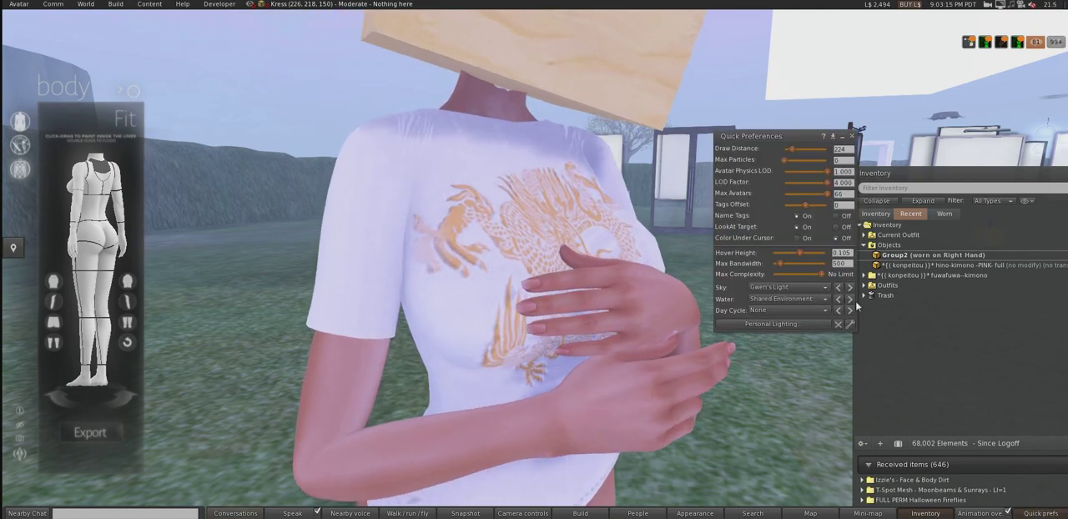
{"action": "left_click", "coordinate": [850, 287]}
{"action": "left_click", "coordinate": [850, 289]}
{"action": "left_click", "coordinate": [850, 288]}
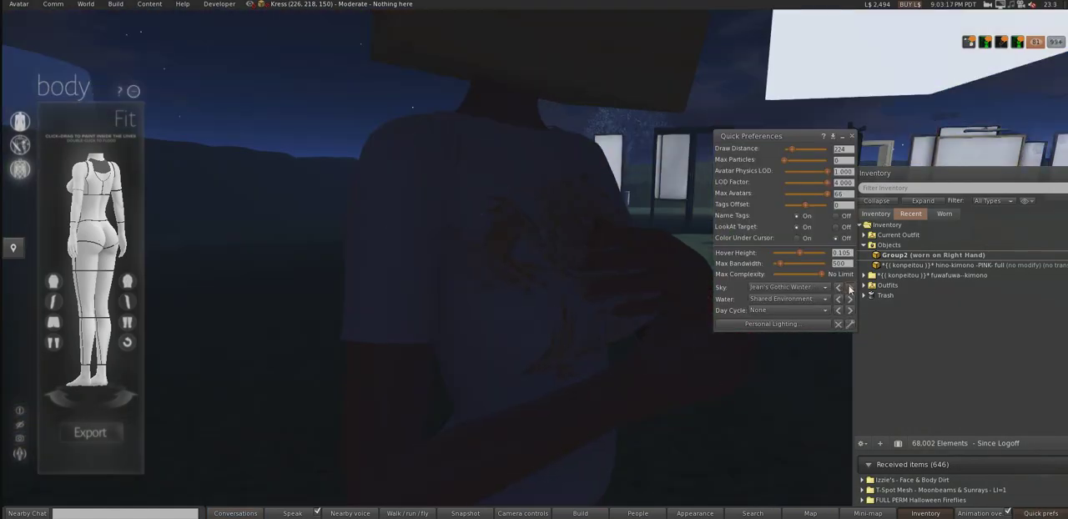
{"action": "left_click", "coordinate": [851, 288]}
{"action": "left_click", "coordinate": [851, 288]}
{"action": "left_click", "coordinate": [839, 287]}
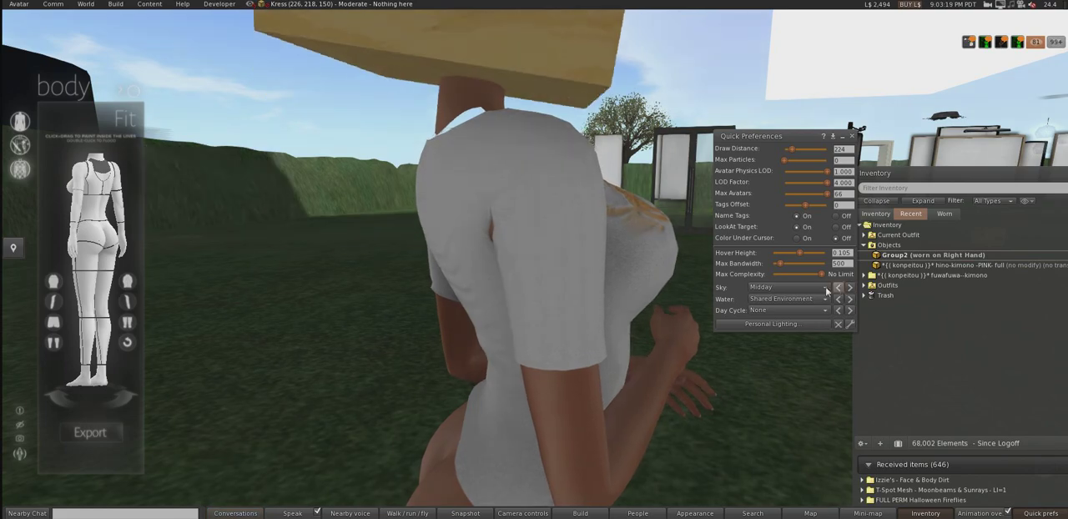
{"action": "left_click_drag", "start_coordinate": [612, 293], "coordinate": [544, 267], "text": "alt"}
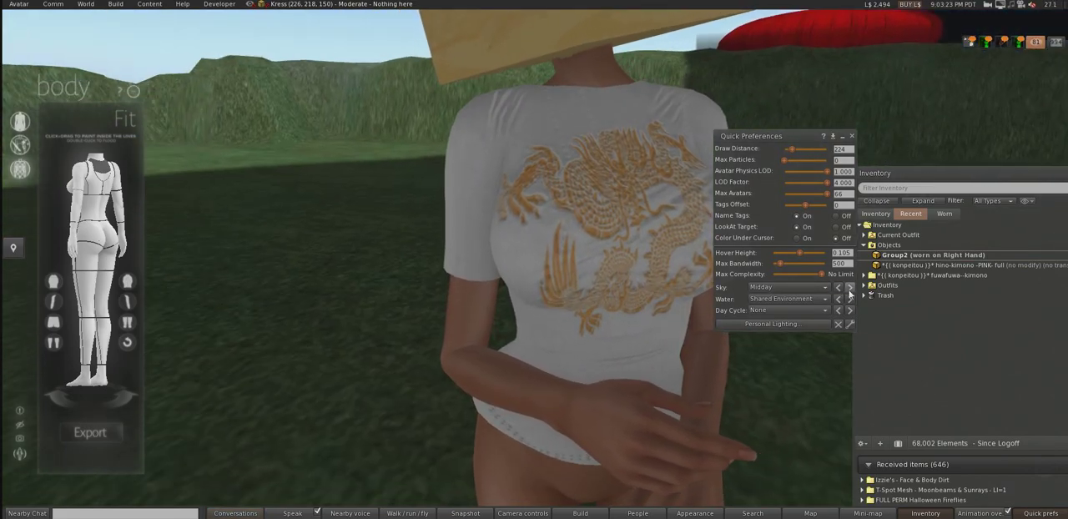
Step: Compare the shirt under other sky presets, set the sky to Midday 1 and examine its dragon print and folds
{"action": "left_click", "coordinate": [849, 288]}
{"action": "left_click", "coordinate": [849, 287]}
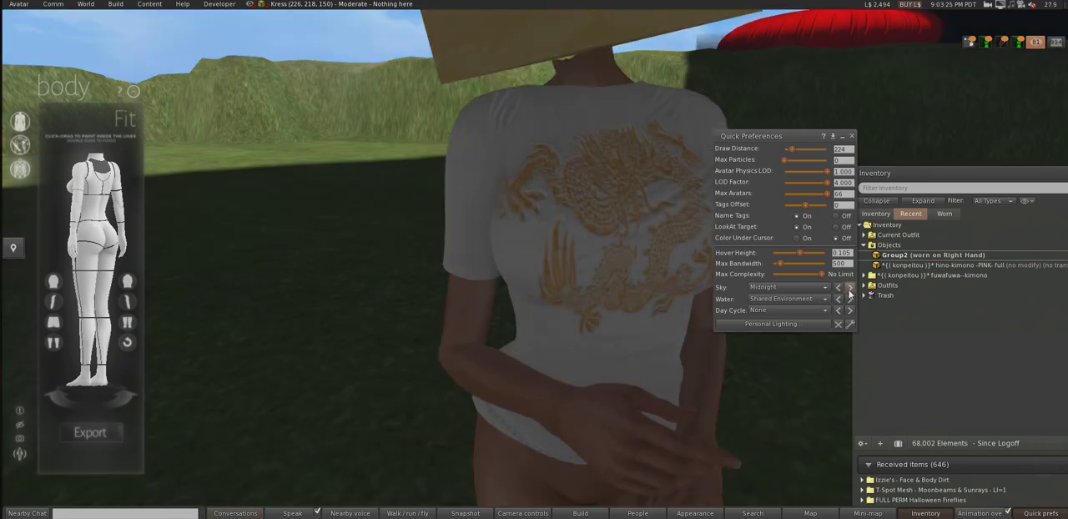
{"action": "left_click", "coordinate": [849, 288]}
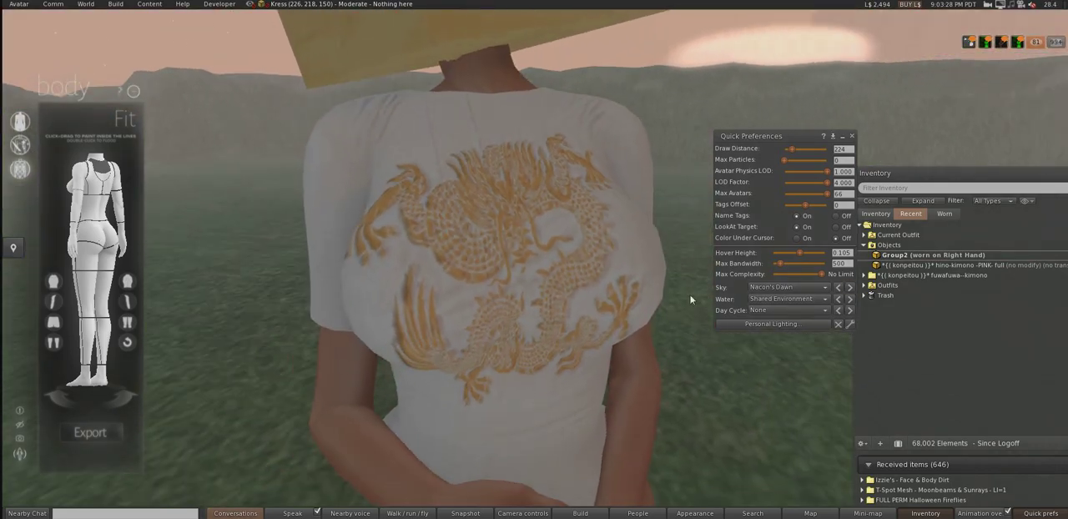
{"action": "left_click", "coordinate": [838, 287]}
{"action": "left_click", "coordinate": [840, 289]}
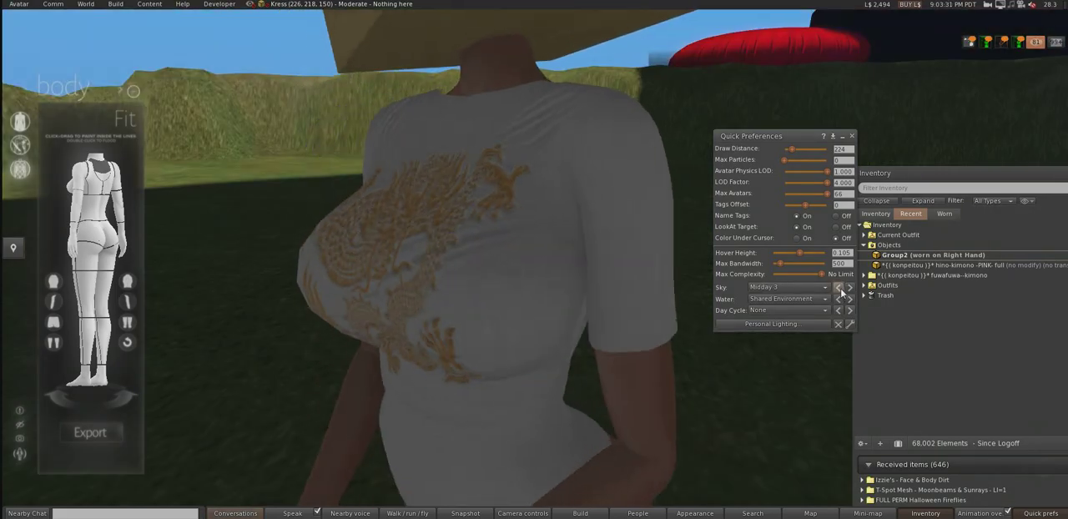
{"action": "left_click", "coordinate": [840, 289]}
{"action": "left_click", "coordinate": [840, 289]}
{"action": "left_click_drag", "start_coordinate": [509, 266], "coordinate": [706, 327], "text": "alt"}
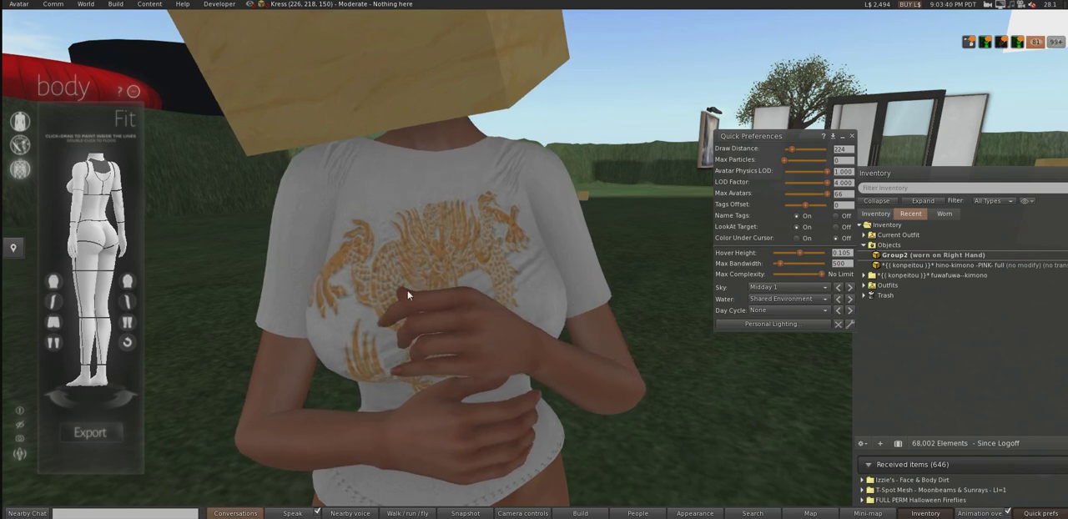
Step: Examine the worn shirt's fit and dragon print from several angles and distances under the Midday 1 sky
{"action": "scroll", "coordinate": [407, 290], "scroll_direction": "down", "scroll_amount": 5}
{"action": "scroll", "coordinate": [447, 293], "scroll_direction": "up", "scroll_amount": 2}
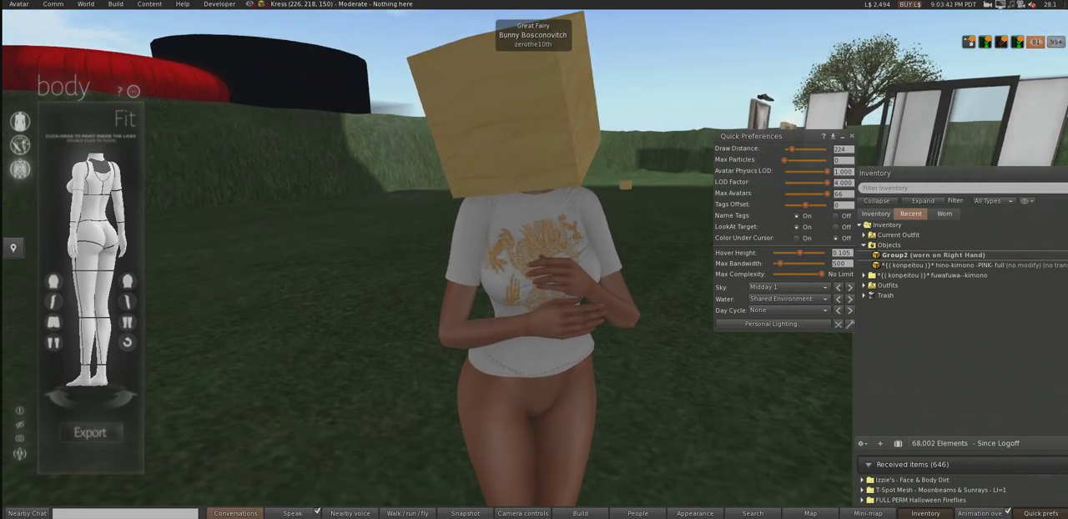
{"action": "left_click_drag", "start_coordinate": [451, 294], "coordinate": [425, 267], "text": "ctrl+alt"}
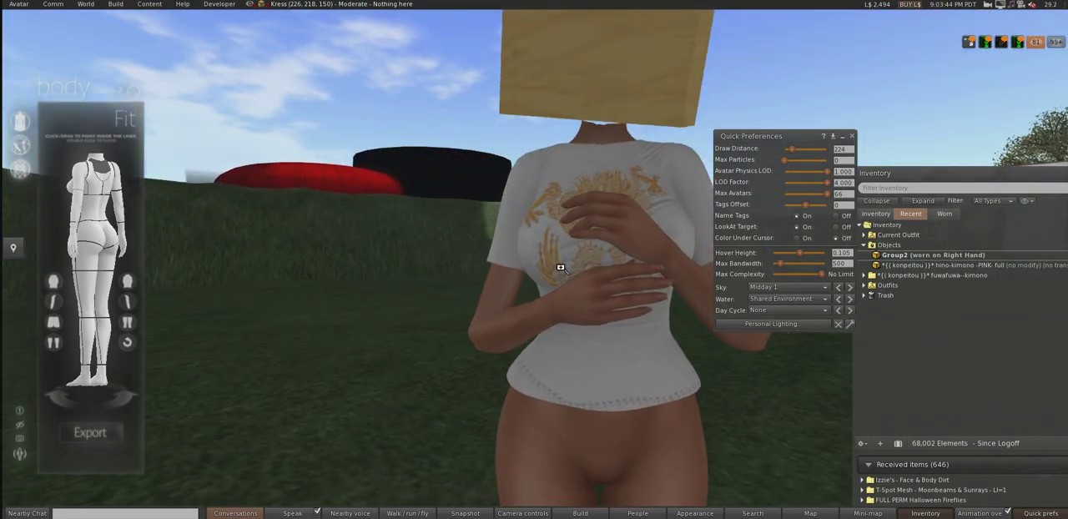
{"action": "left_click_drag", "start_coordinate": [564, 265], "coordinate": [579, 305], "text": "ctrl+alt"}
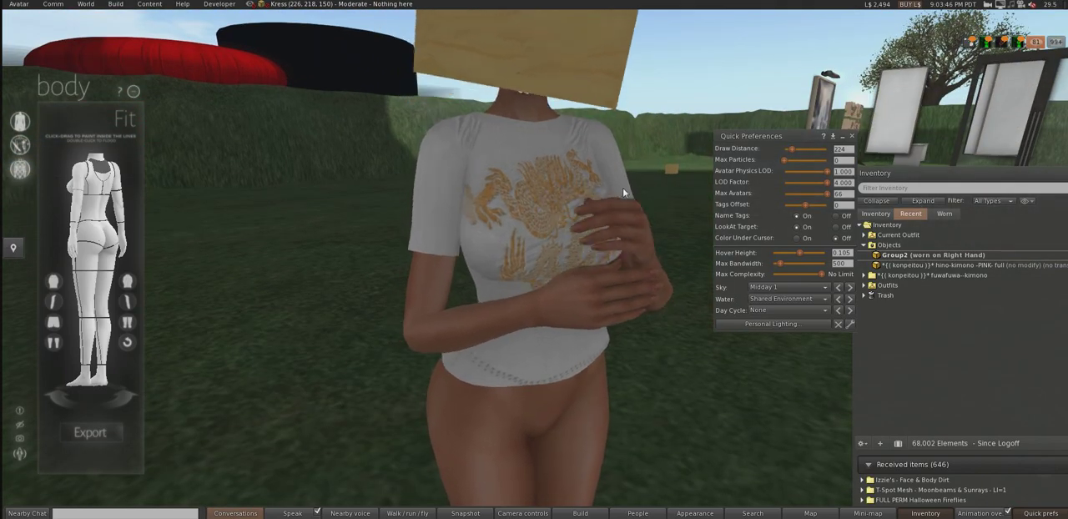
{"action": "left_click_drag", "start_coordinate": [542, 250], "coordinate": [412, 247], "text": "alt"}
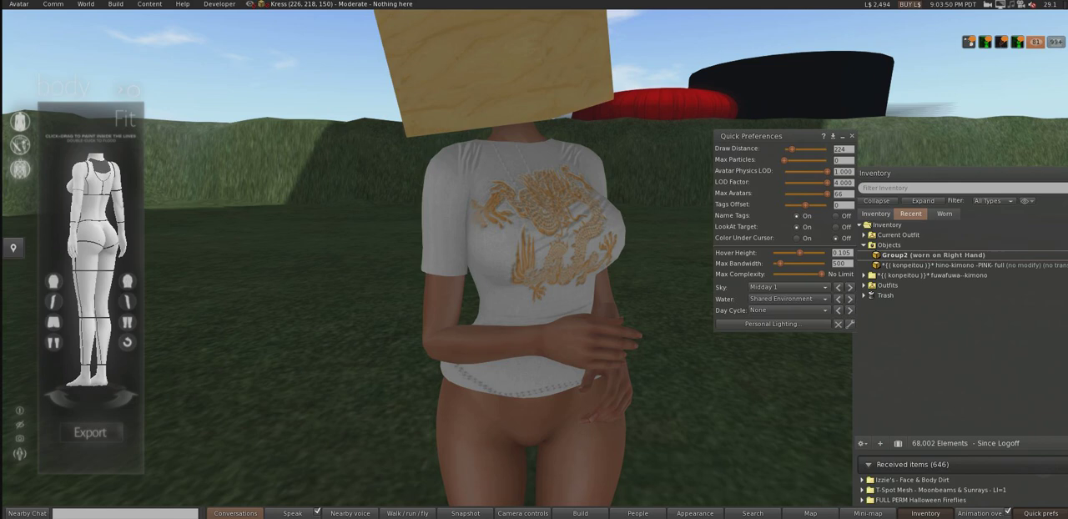
{"action": "left_click_drag", "start_coordinate": [491, 240], "coordinate": [485, 233], "text": "ctrl+alt"}
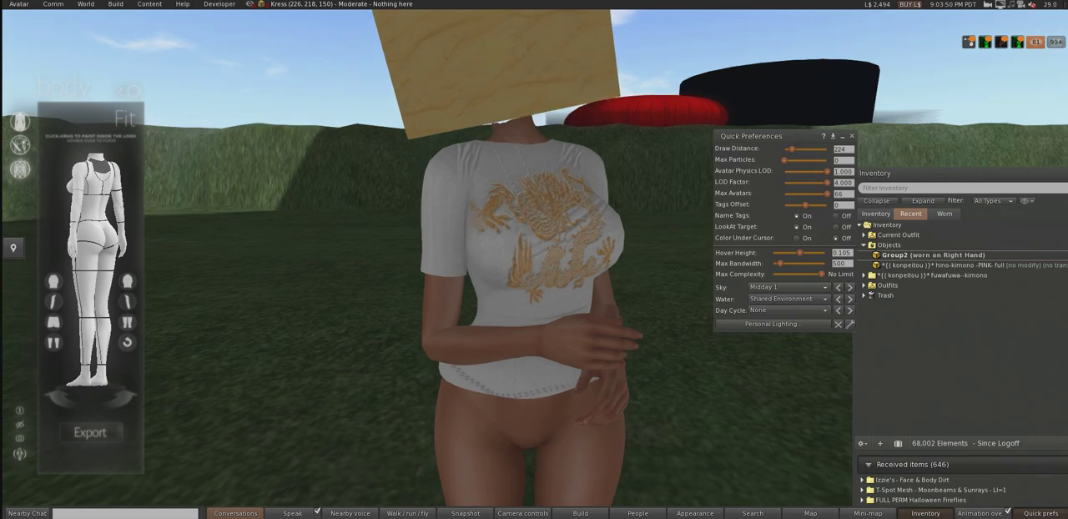
Step: Switch to Blender, show the layer containing the pants and select the pants mesh Cloth_Shape.003
{"action": "key", "text": "alt+Tab"}
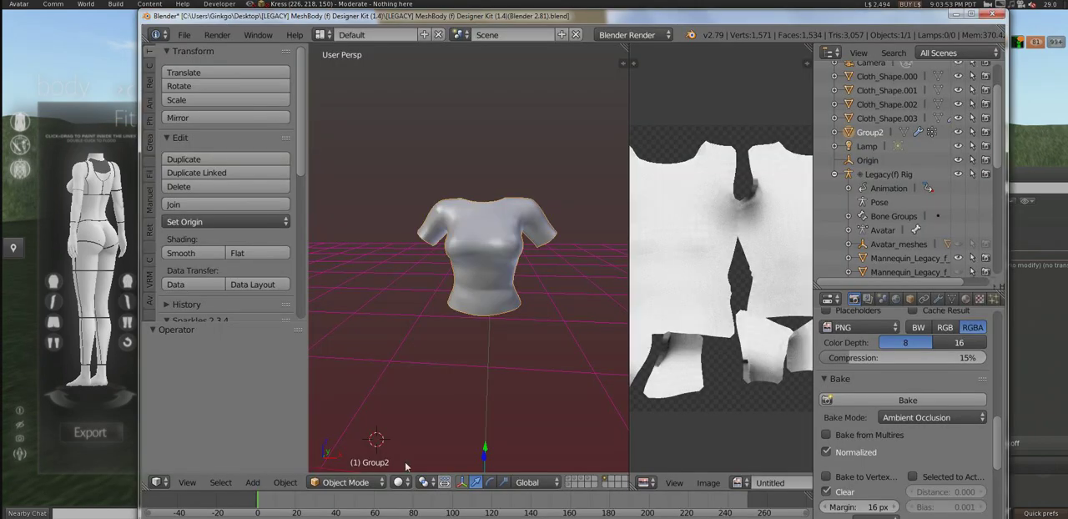
{"action": "left_click", "coordinate": [587, 480]}
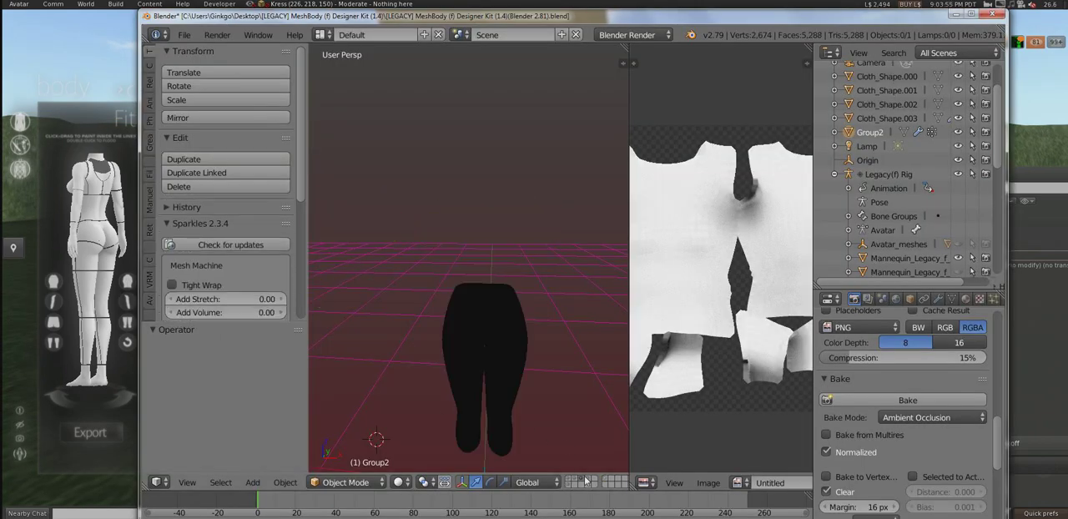
{"action": "right_click", "coordinate": [471, 325]}
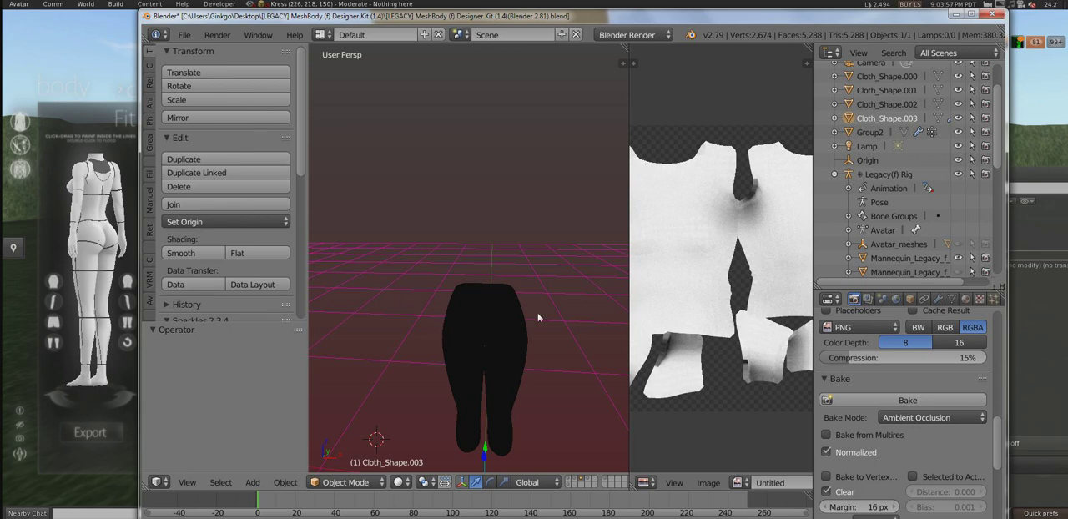
{"action": "key", "text": "g"}
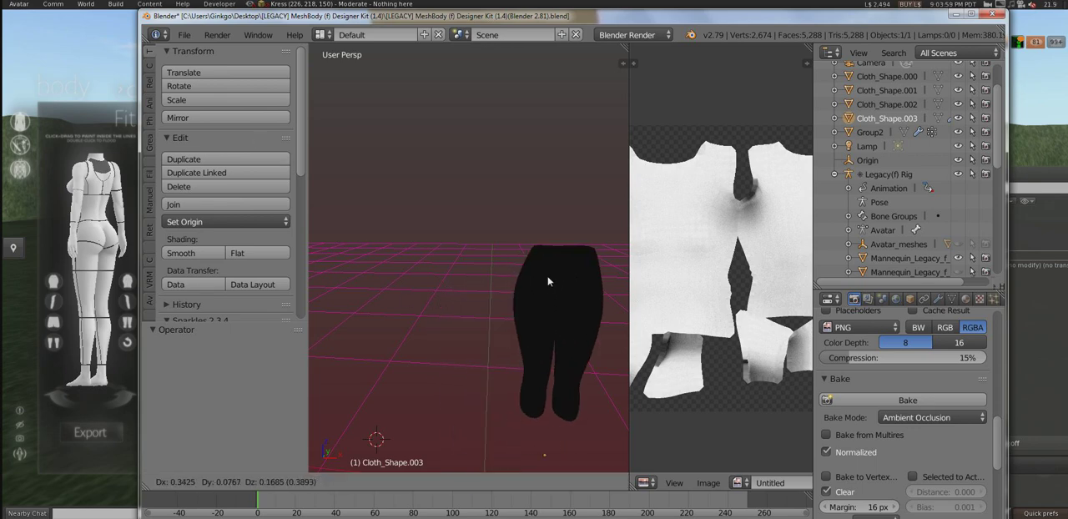
{"action": "right_click", "coordinate": [548, 281]}
Step: Export the pants as Collada (Avastar) to the Legacy Tutorial folder as [LEGACY] MeshBody (f) Designer Kit (1.4)(Blender 2.82).dae
{"action": "left_click", "coordinate": [184, 34]}
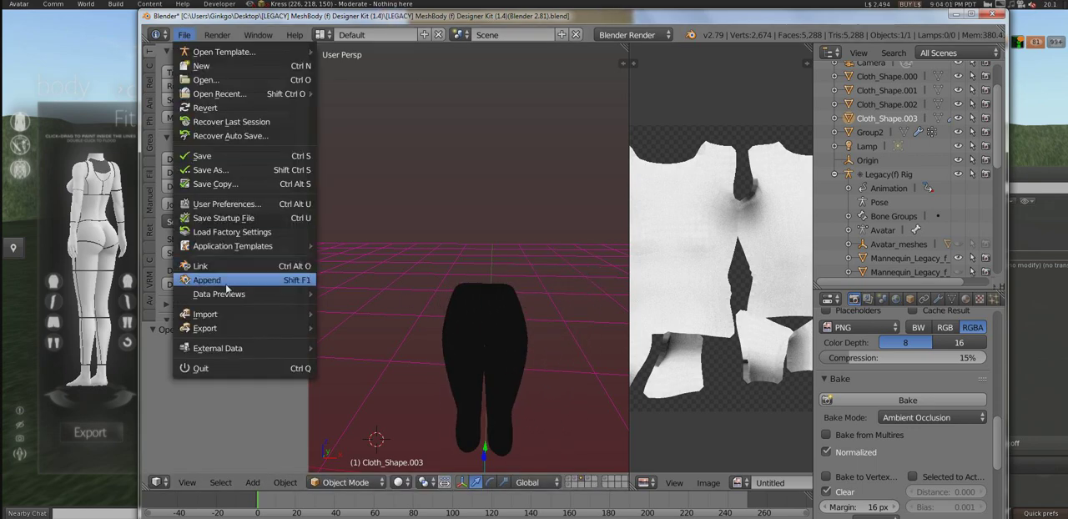
{"action": "mouse_move", "coordinate": [235, 335]}
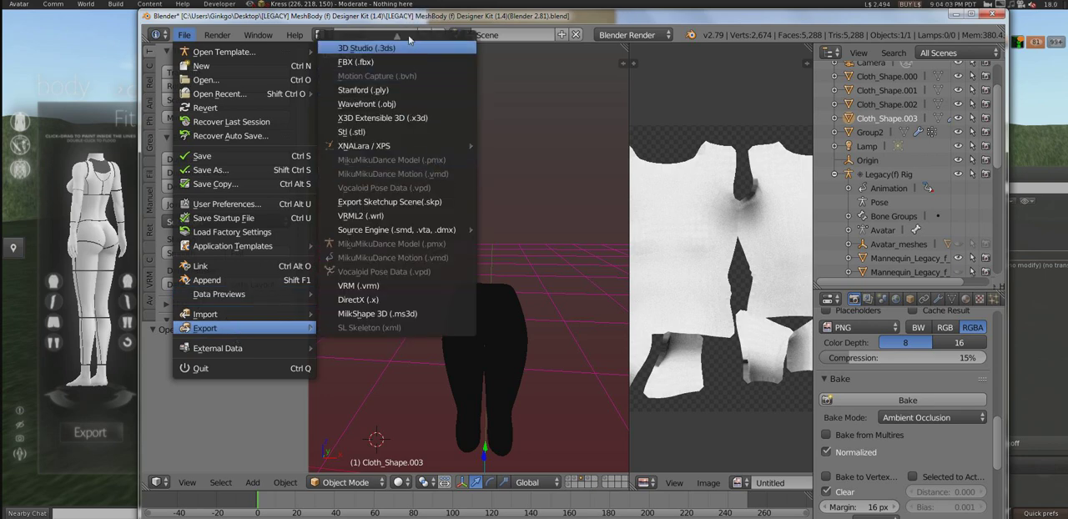
{"action": "left_click", "coordinate": [380, 42]}
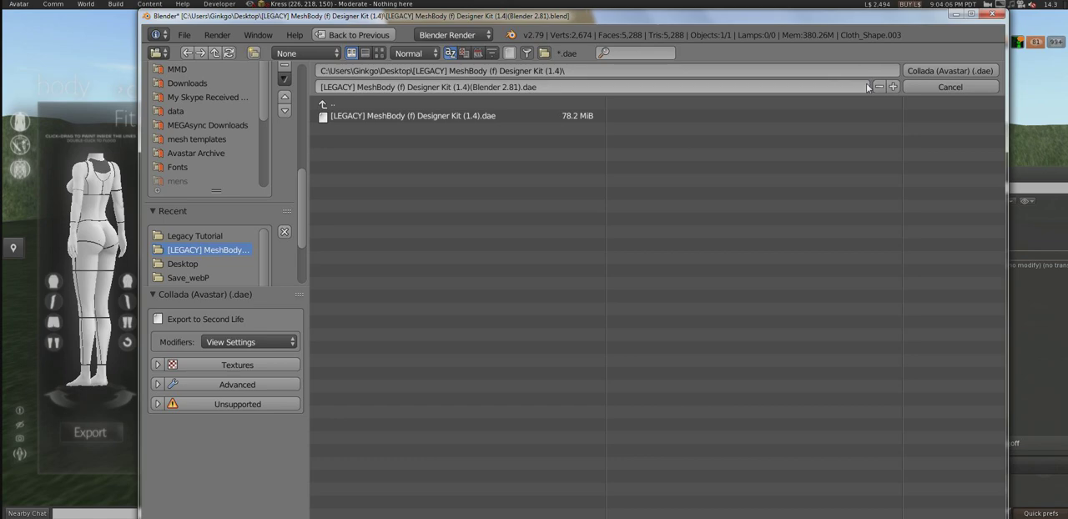
{"action": "left_click", "coordinate": [196, 236]}
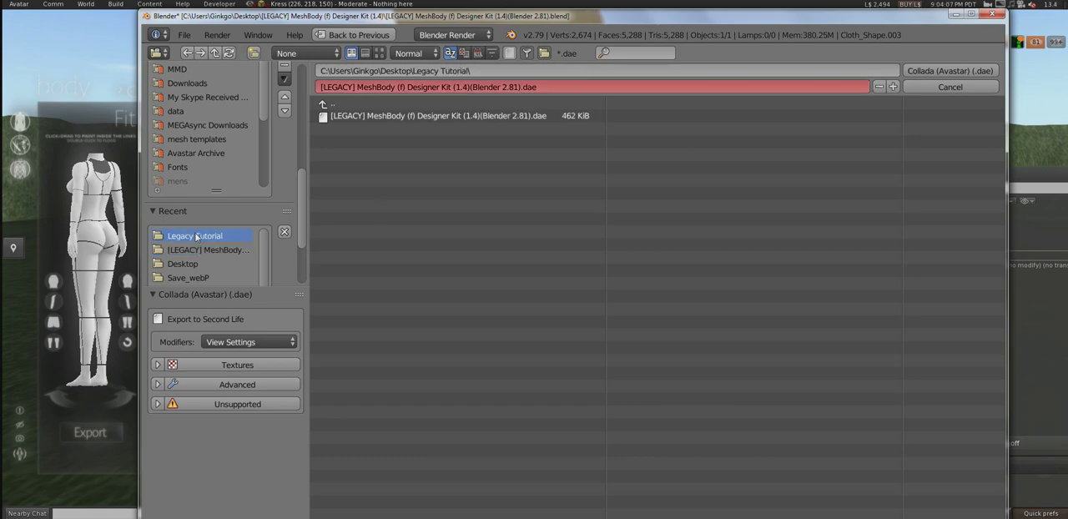
{"action": "left_click", "coordinate": [894, 86]}
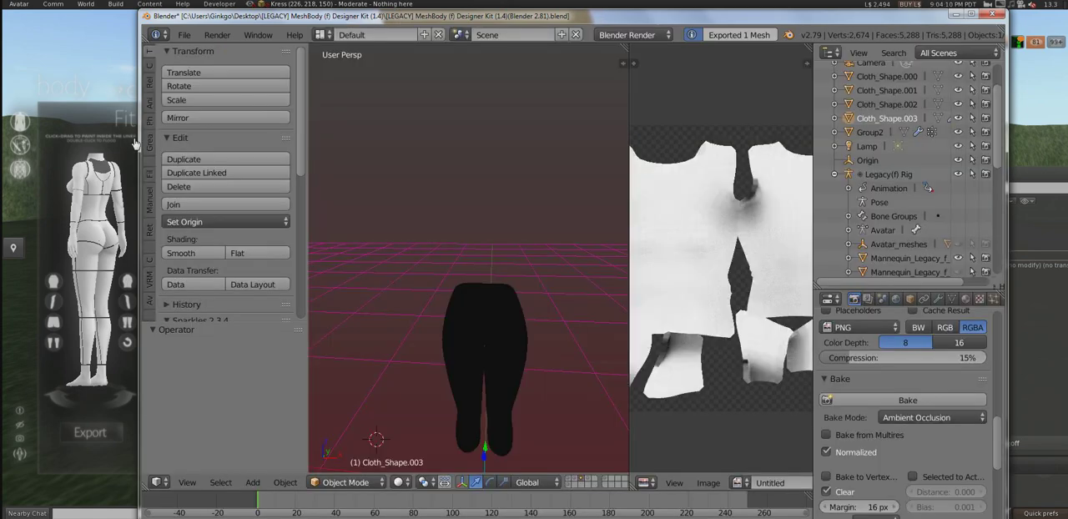
Step: Return to Second Life and load [LEGACY] MeshBody (f) Designer Kit (1.4)(Blender 2.82).dae from the Legacy Tutorial folder for a model upload
{"action": "left_click", "coordinate": [114, 90]}
{"action": "left_click", "coordinate": [120, 10]}
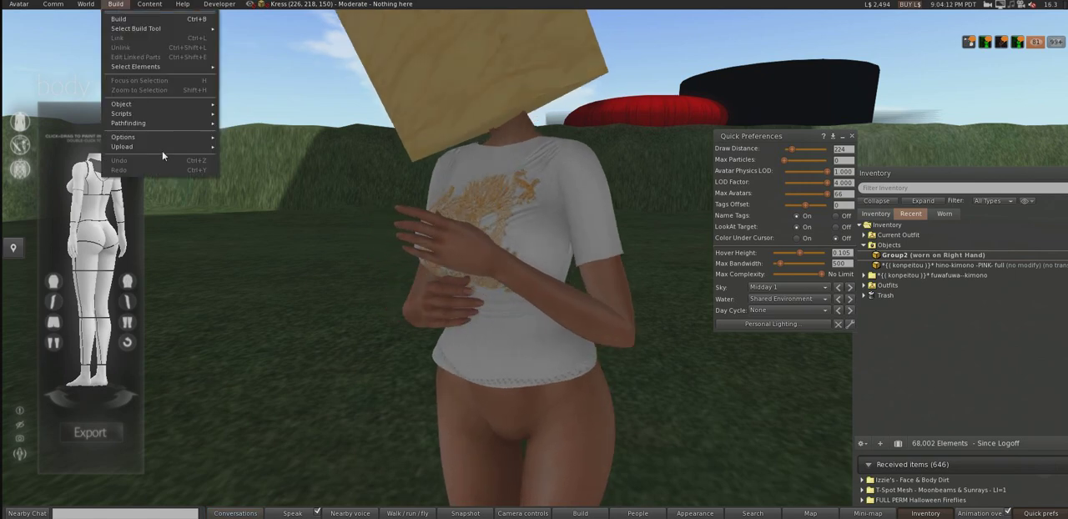
{"action": "mouse_move", "coordinate": [162, 148]}
{"action": "left_click", "coordinate": [262, 176]}
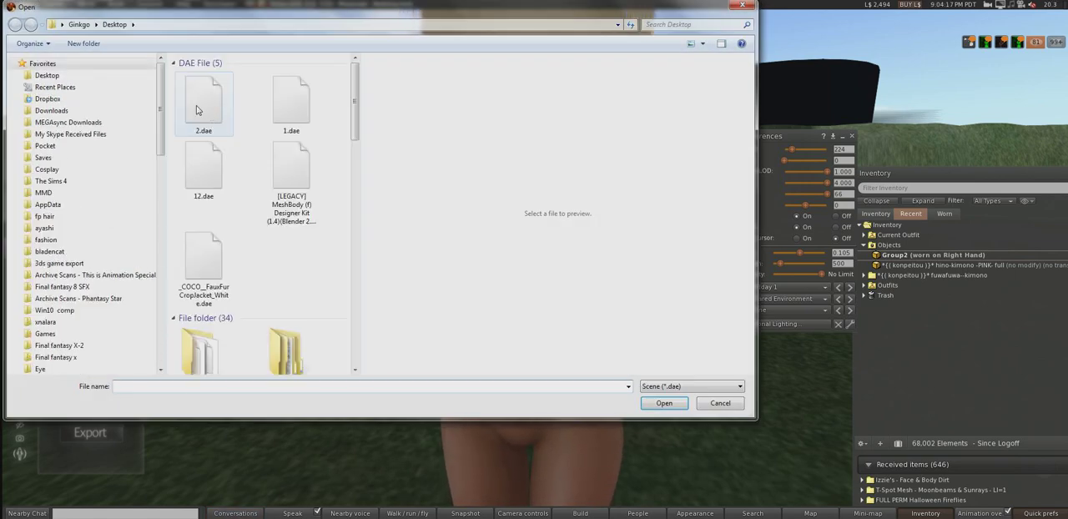
{"action": "left_click_drag", "start_coordinate": [355, 128], "coordinate": [346, 165]}
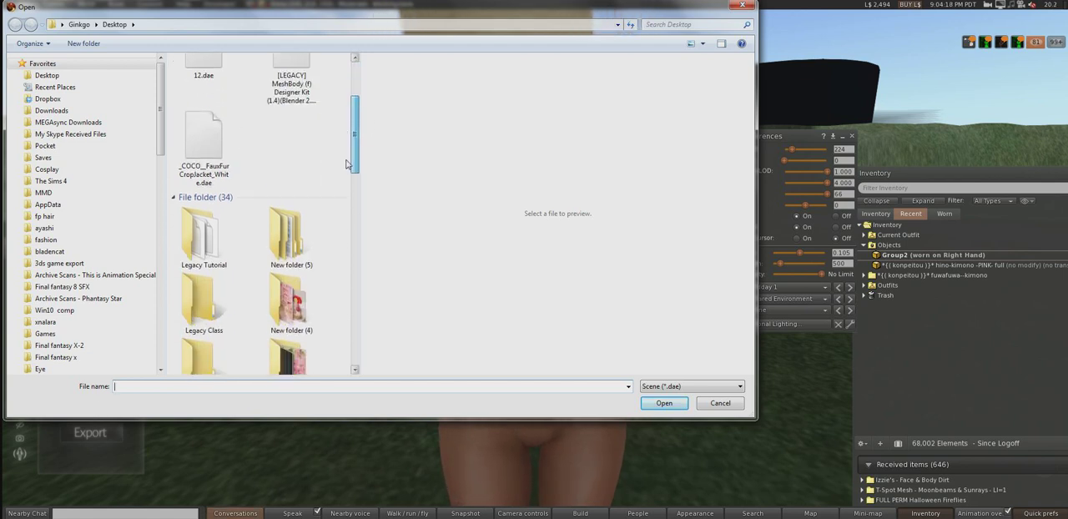
{"action": "double_click", "coordinate": [200, 241]}
{"action": "left_click", "coordinate": [230, 106]}
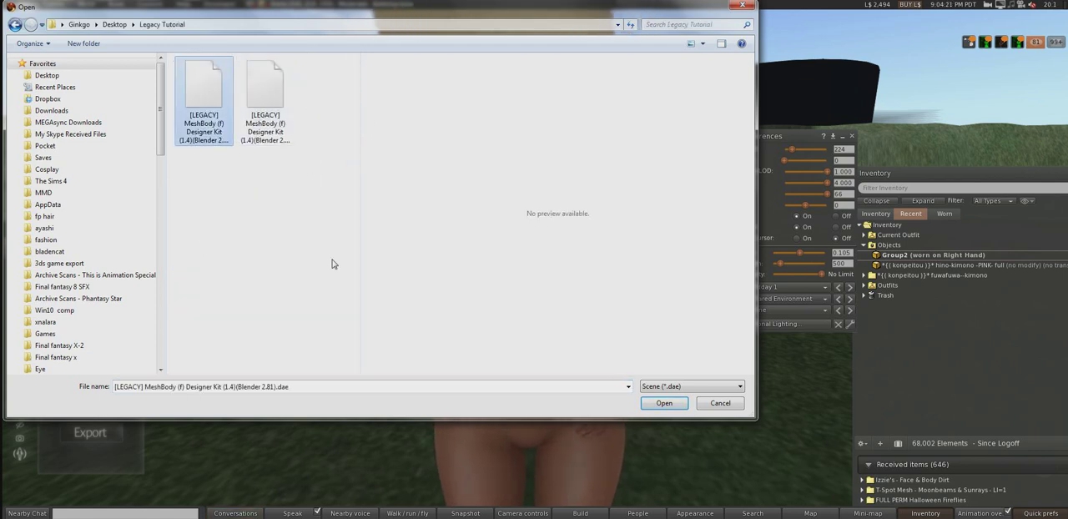
{"action": "left_click", "coordinate": [258, 125]}
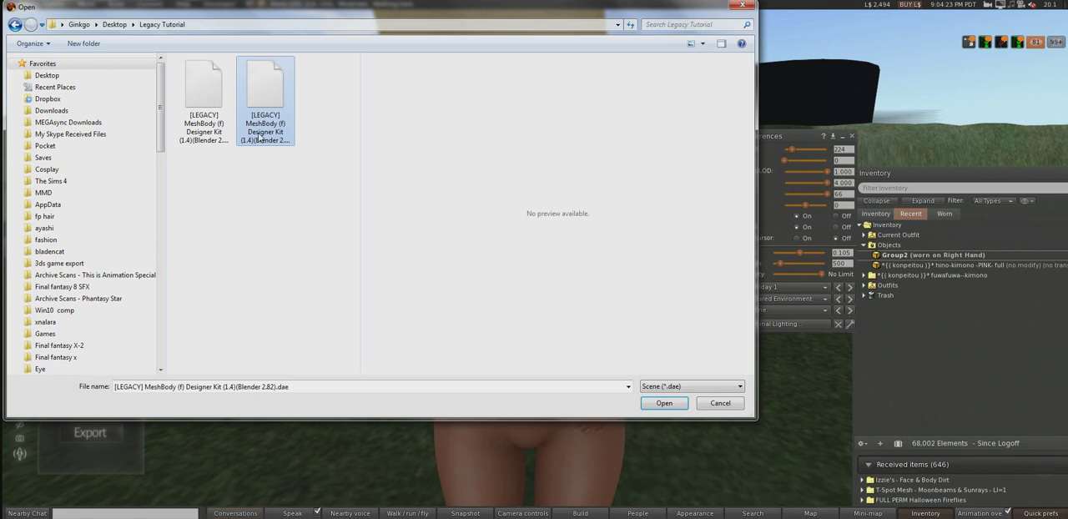
{"action": "double_click", "coordinate": [260, 136]}
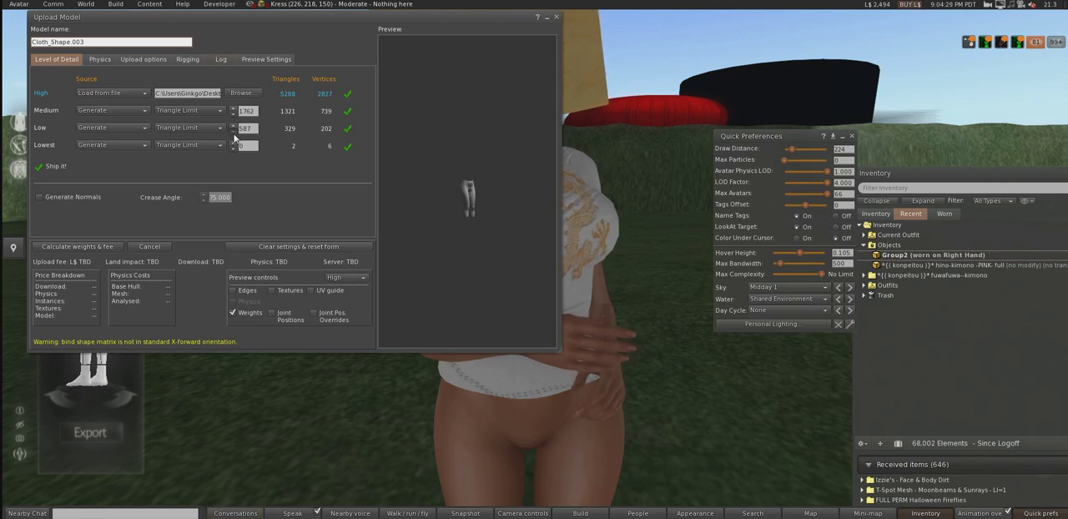
Step: Upload the pants with the Low level of detail's triangle limit set to 0, and wear them along with the shirt
{"action": "left_click", "coordinate": [81, 247]}
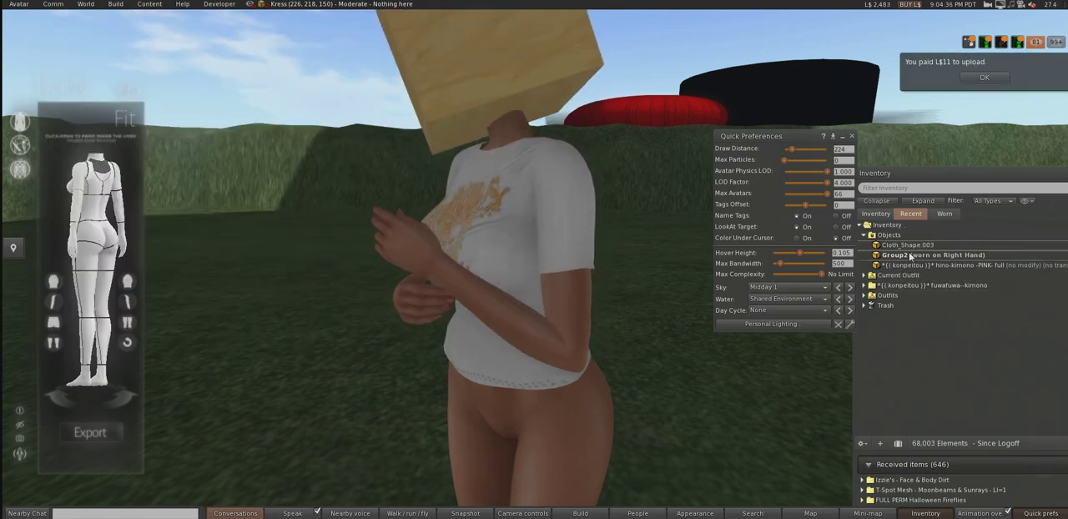
{"action": "right_click", "coordinate": [914, 245]}
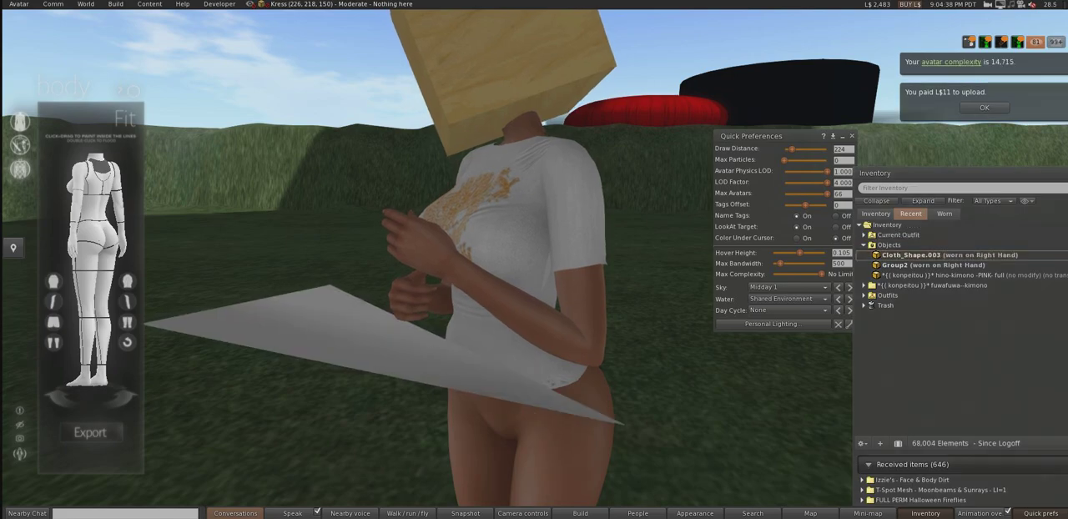
Step: Examine how the worn pants fit the Legacy body together with the shirt from the side and front
{"action": "left_click_drag", "start_coordinate": [528, 404], "coordinate": [534, 209], "text": "ctrl+alt"}
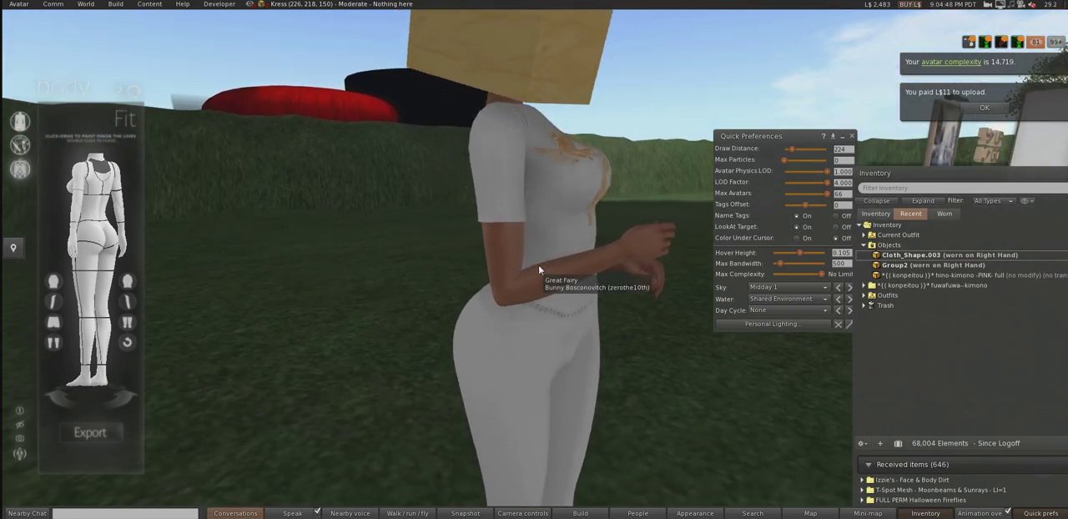
{"action": "left_click_drag", "start_coordinate": [568, 220], "coordinate": [471, 223], "text": "alt"}
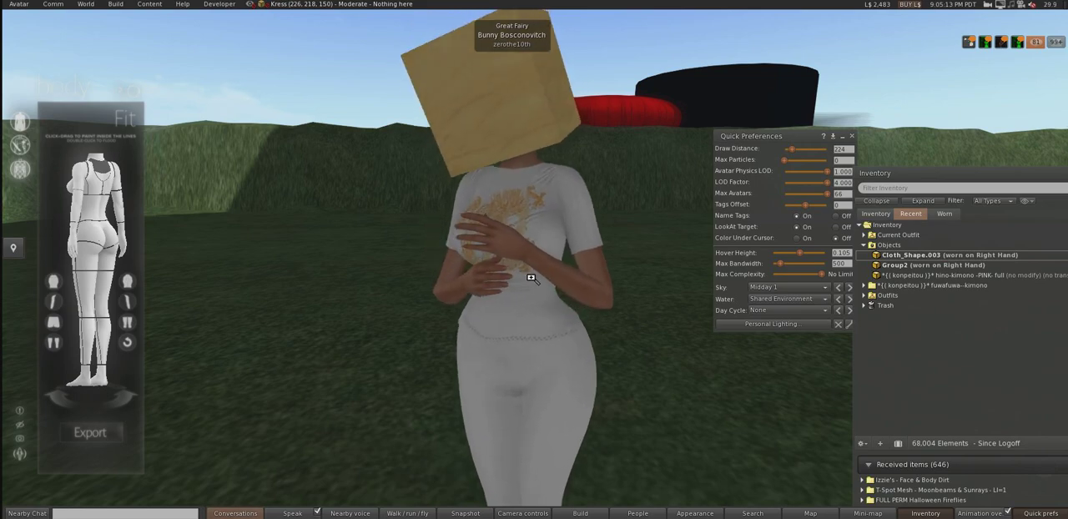
{"action": "mouse_move", "coordinate": [534, 275]}
{"action": "left_mouse_down", "text": "alt"}
{"action": "mouse_move", "coordinate": [580, 250]}
{"action": "mouse_move", "coordinate": [651, 238]}
{"action": "mouse_move", "coordinate": [640, 276]}
{"action": "mouse_move", "coordinate": [576, 278]}
{"action": "mouse_move", "coordinate": [617, 362]}
{"action": "mouse_move", "coordinate": [515, 353]}
{"action": "mouse_move", "coordinate": [538, 266]}
{"action": "left_mouse_up", "text": "alt"}
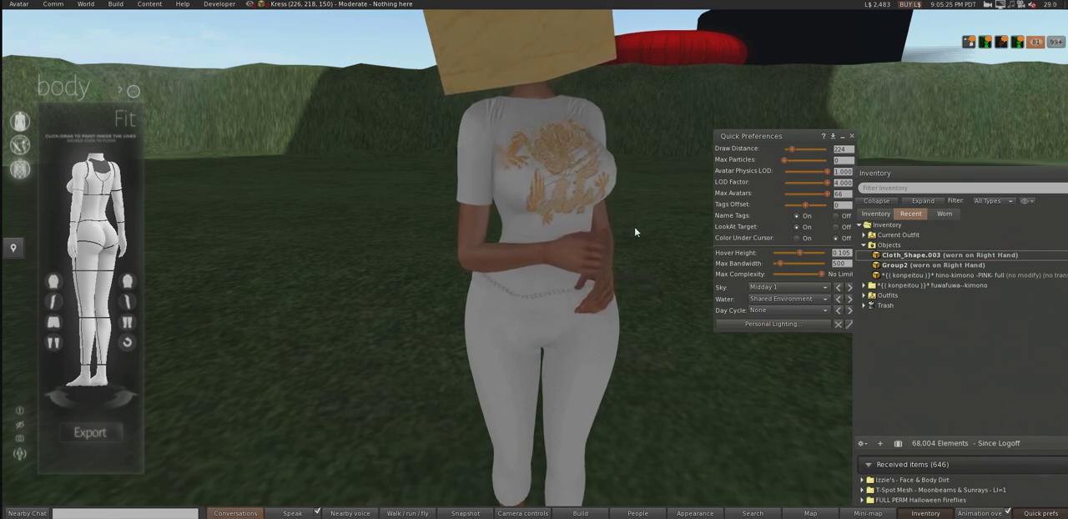
{"action": "left_click_drag", "start_coordinate": [580, 228], "coordinate": [537, 231], "text": "alt"}
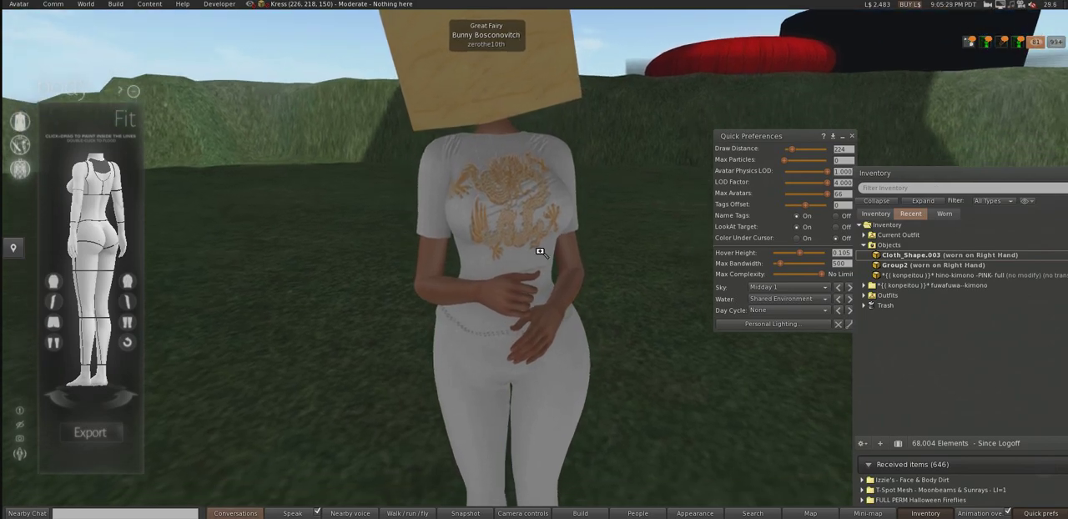
{"action": "left_click_drag", "start_coordinate": [574, 314], "coordinate": [638, 316], "text": "alt"}
{"action": "left_click_drag", "start_coordinate": [471, 265], "coordinate": [538, 264], "text": "alt"}
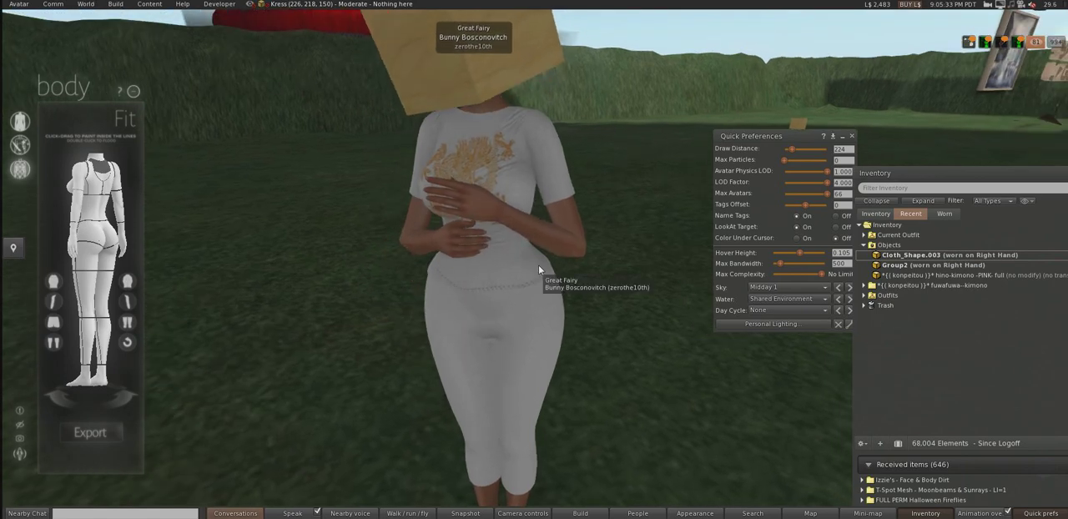